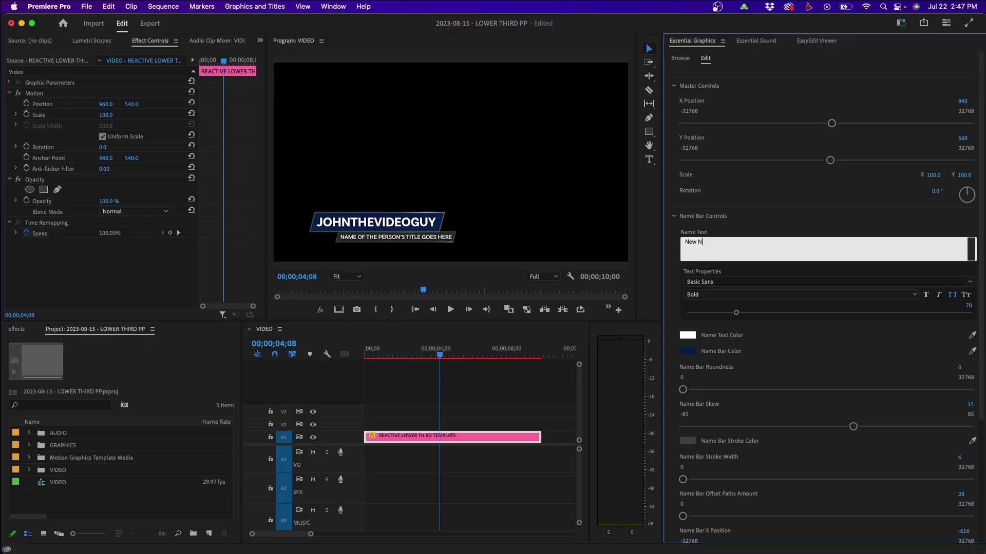
# Step: Commit the New Name text and toggle the All Caps button off and back on
pyautogui.click(875, 225)
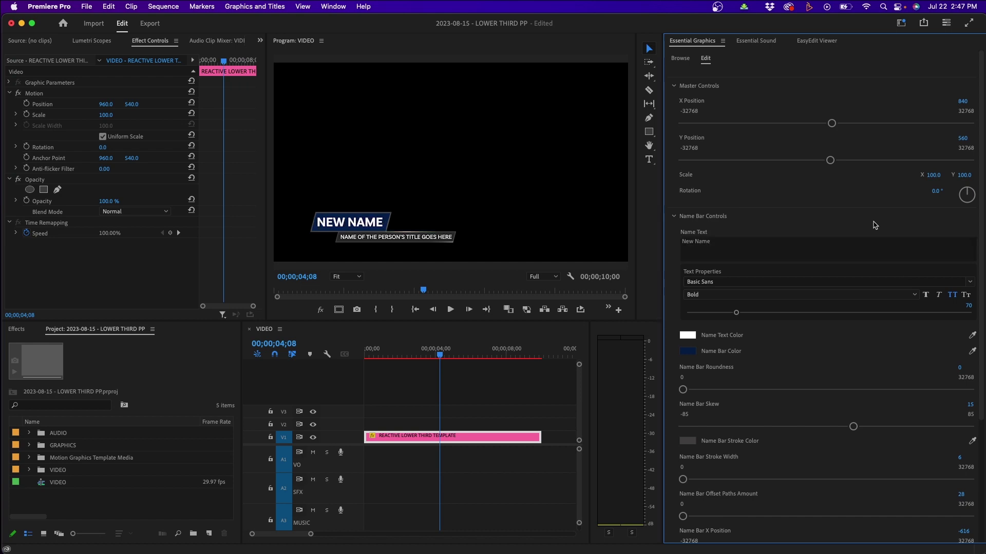
pyautogui.click(952, 296)
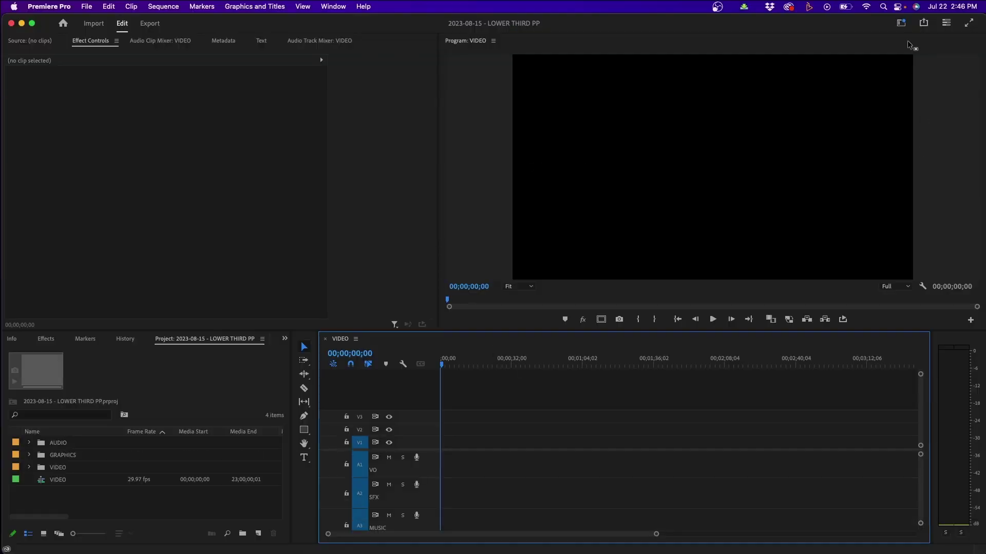
# Step: Switch to the Captions and Graphics workspace and install the Reactive Lower Third .mogrt file
pyautogui.click(901, 23)
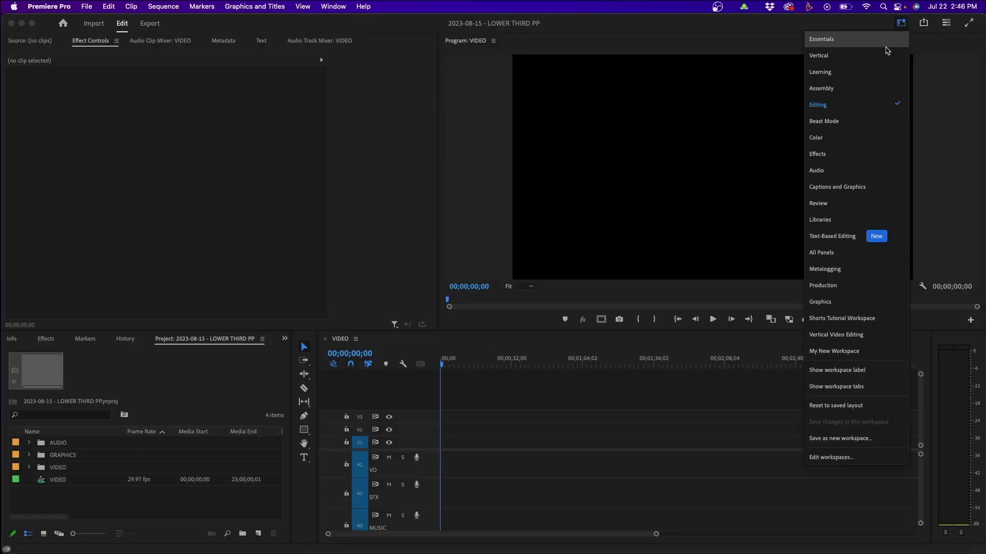
pyautogui.click(839, 187)
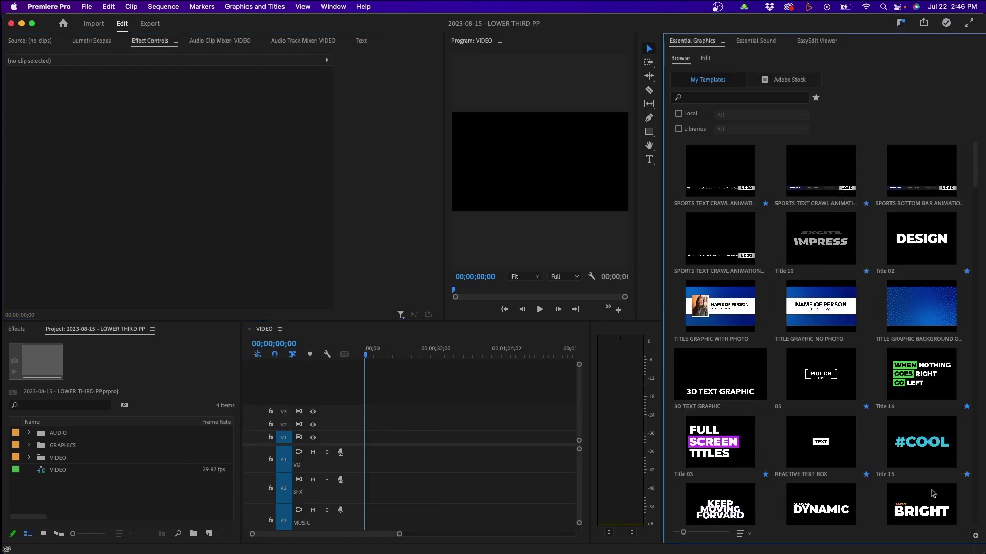
pyautogui.click(975, 535)
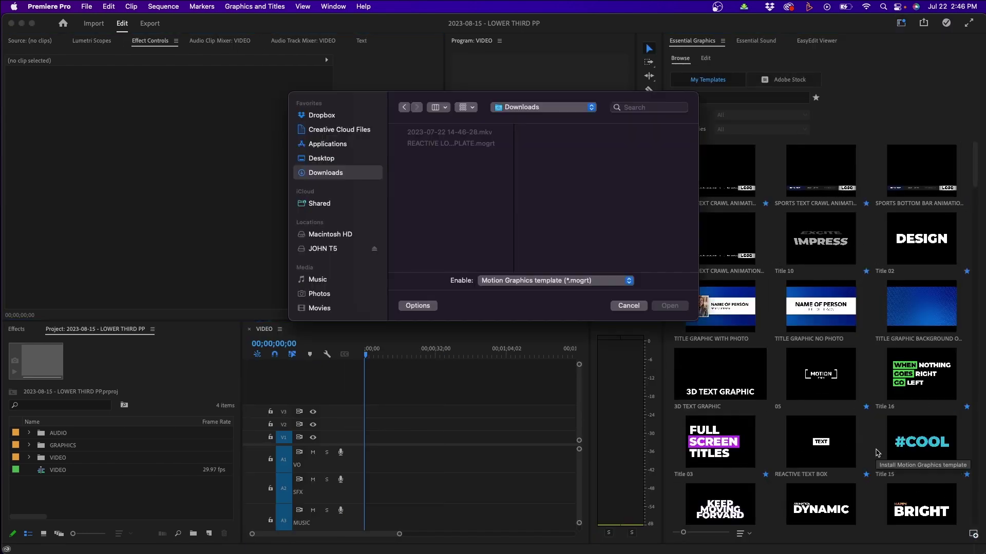
pyautogui.click(442, 144)
pyautogui.click(669, 305)
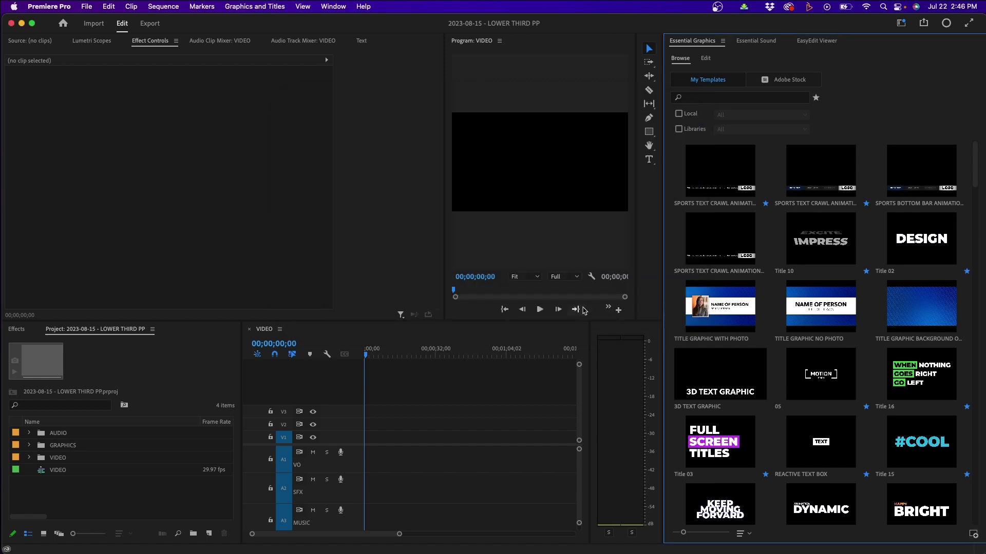
# Step: Place the Reactive Lower Third on V1, fit the timeline, and preview its animation
pyautogui.moveTo(738, 174); pyautogui.dragTo(368, 441)
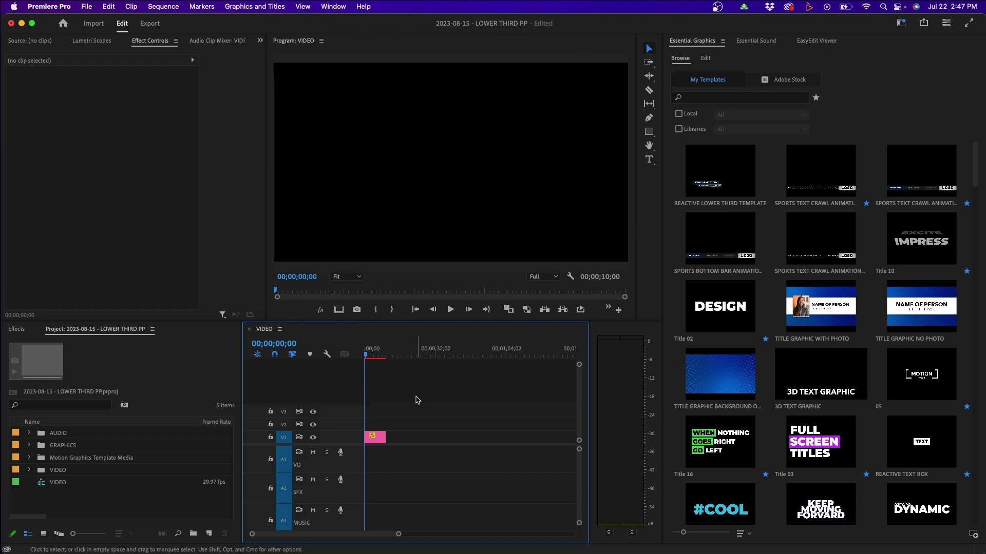
pyautogui.press('\\')
pyautogui.press('space')
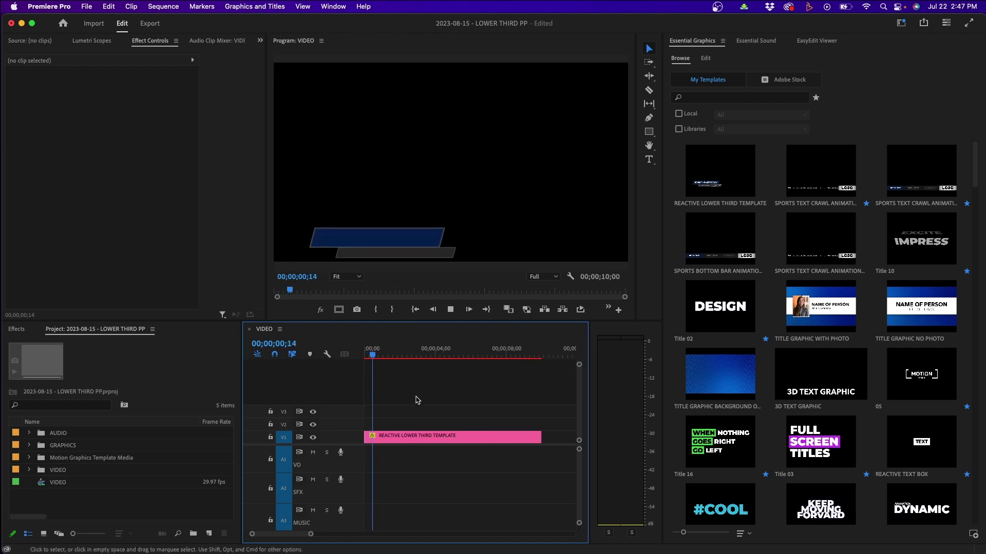
pyautogui.press('space')
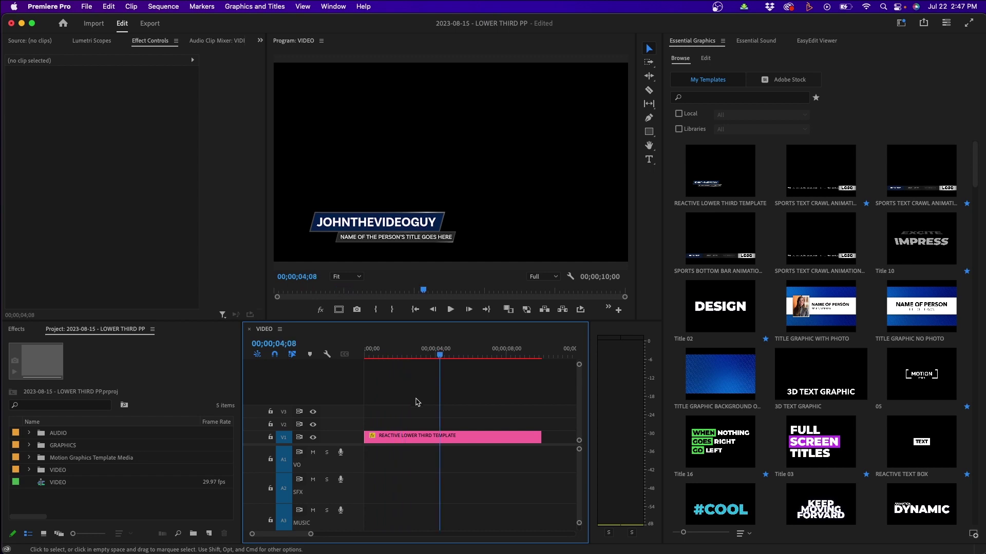
# Step: Open the clip's Master Controls, test moving it up, and restore Y Position to 560
pyautogui.click(422, 439)
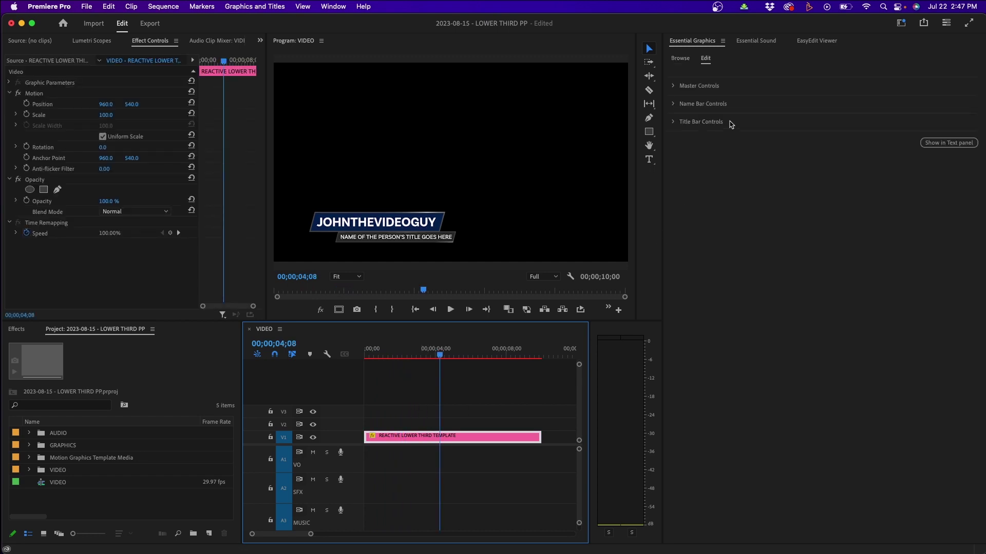
pyautogui.click(673, 86)
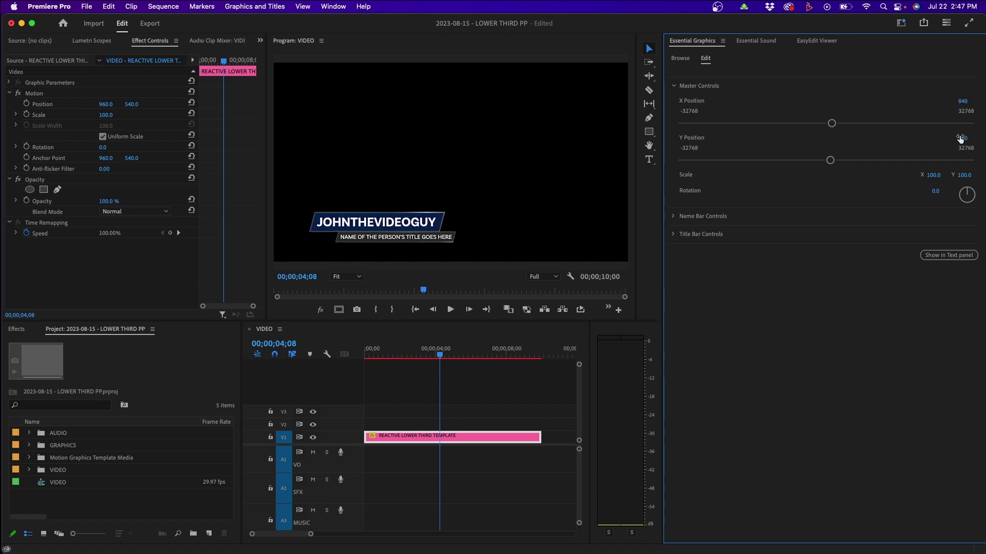
pyautogui.moveTo(962, 138); pyautogui.dragTo(882, 138)
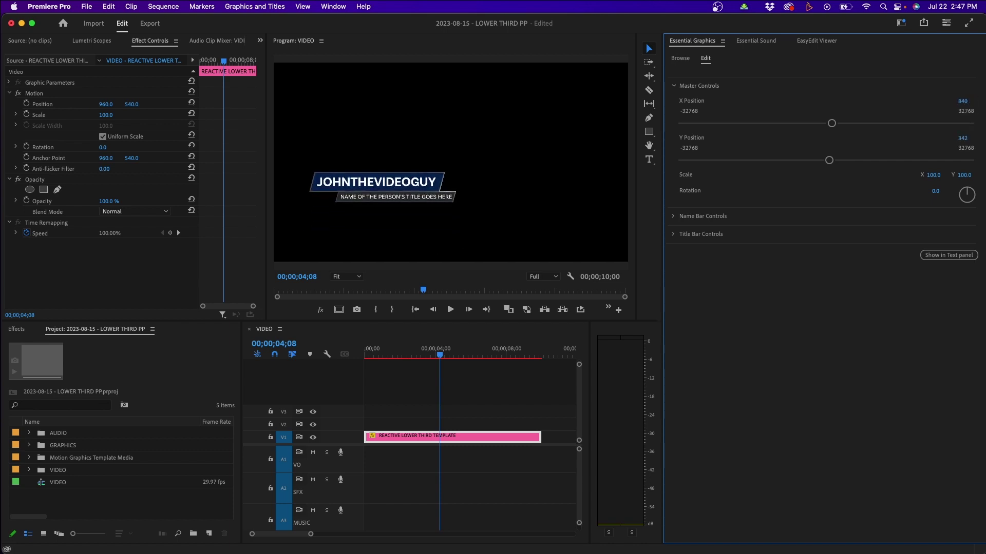
pyautogui.click(964, 138)
pyautogui.write('560')
pyautogui.press('Return')
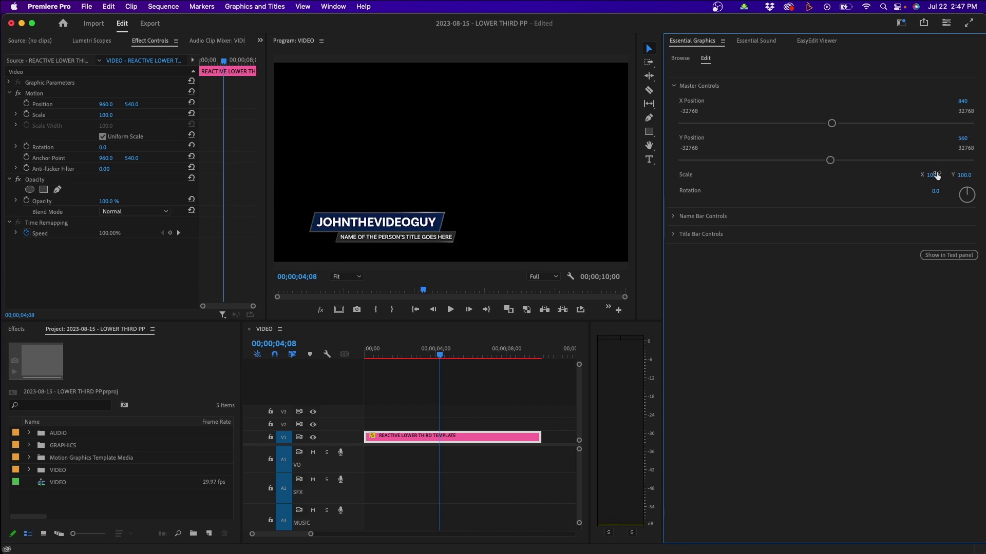
# Step: Test scale and 10° rotation tweaks, then return to 100% scale and 0° rotation
pyautogui.moveTo(937, 175); pyautogui.dragTo(938, 171)
pyautogui.click(943, 189)
pyautogui.write('10')
pyautogui.press('Return')
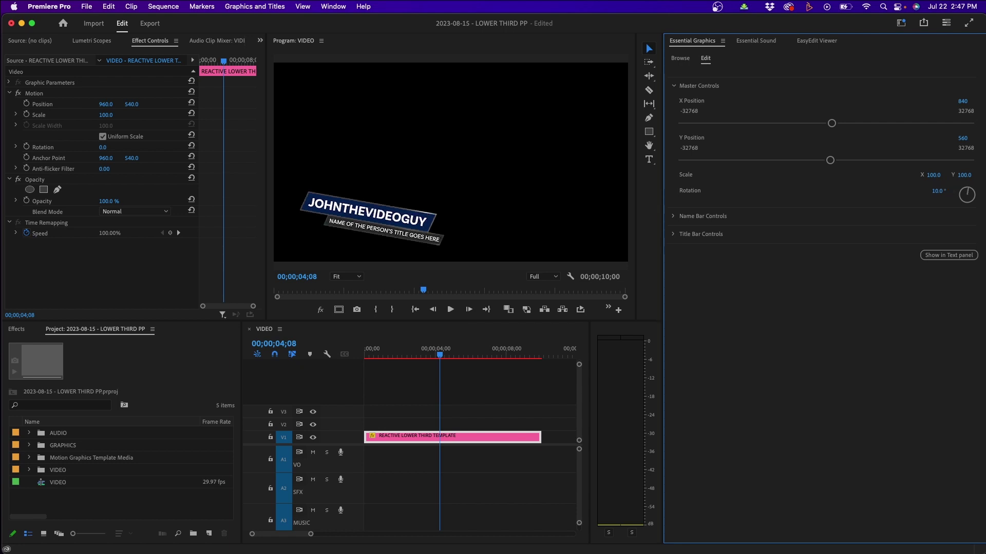
pyautogui.click(943, 189)
pyautogui.write('10')
pyautogui.press('Return')
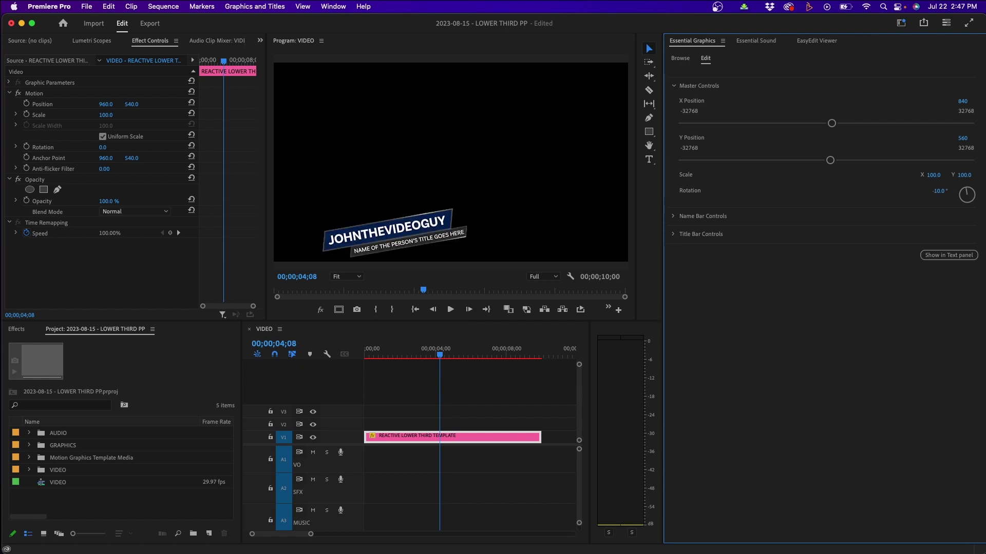
pyautogui.press('super+z')
pyautogui.press('super+z')
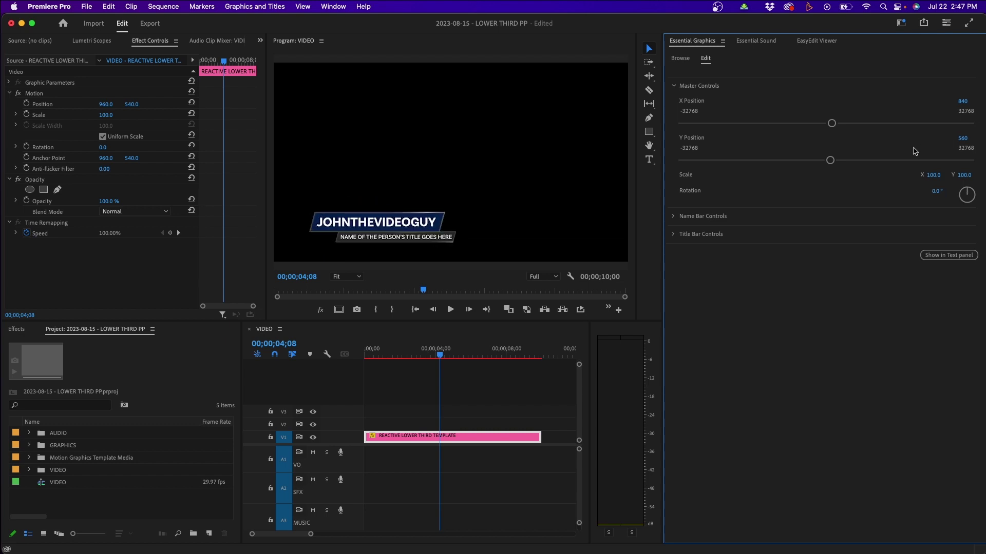
pyautogui.click(673, 217)
# Step: Change the Name Text to New Name and keep All Caps on
pyautogui.click(708, 242)
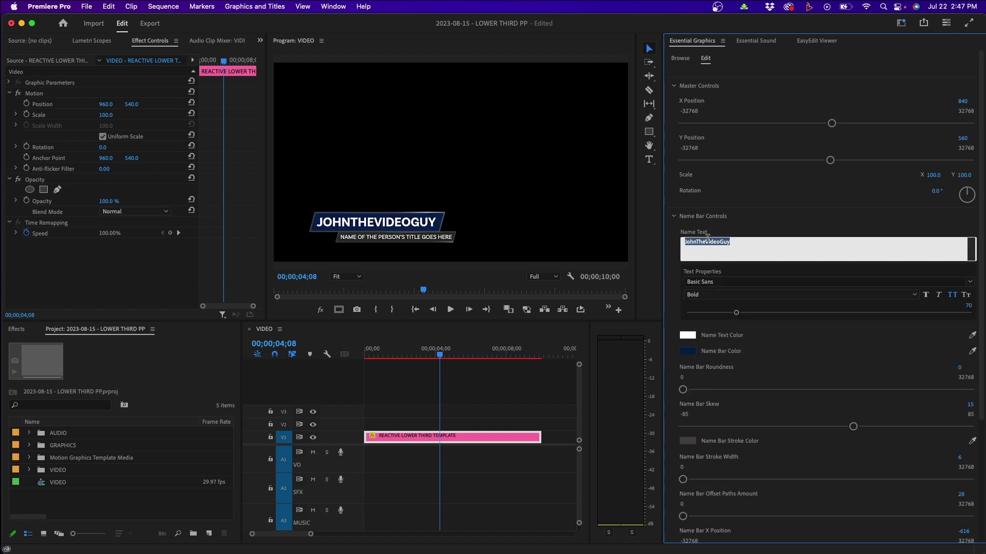
pyautogui.write('New Name')
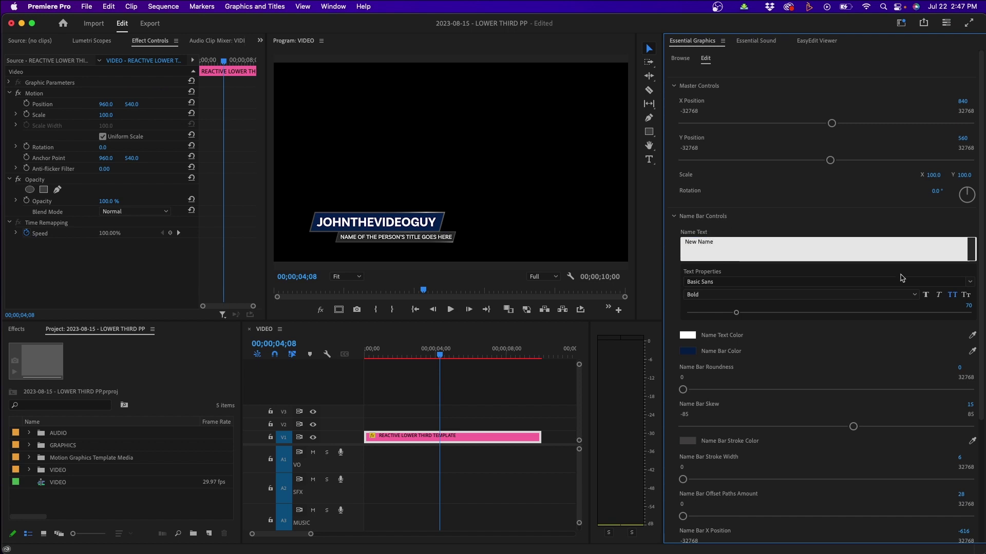
pyautogui.click(874, 224)
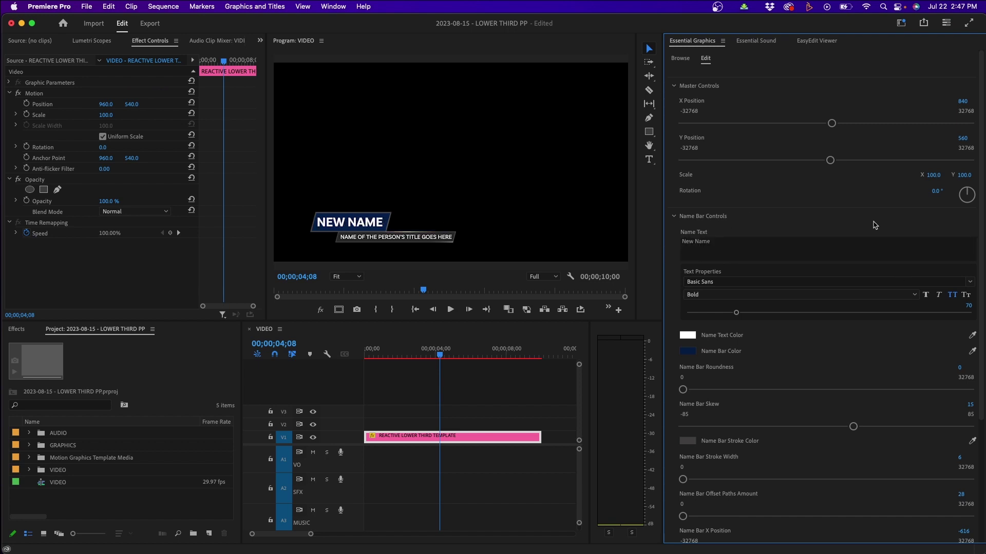
pyautogui.click(951, 296)
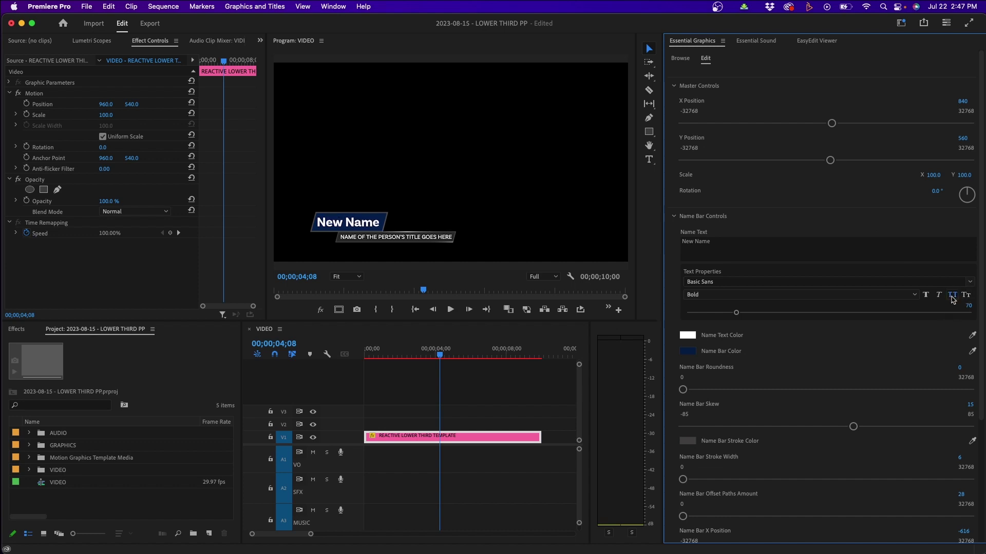
# Step: Set the name font to Bebas Neue Regular
pyautogui.click(704, 281)
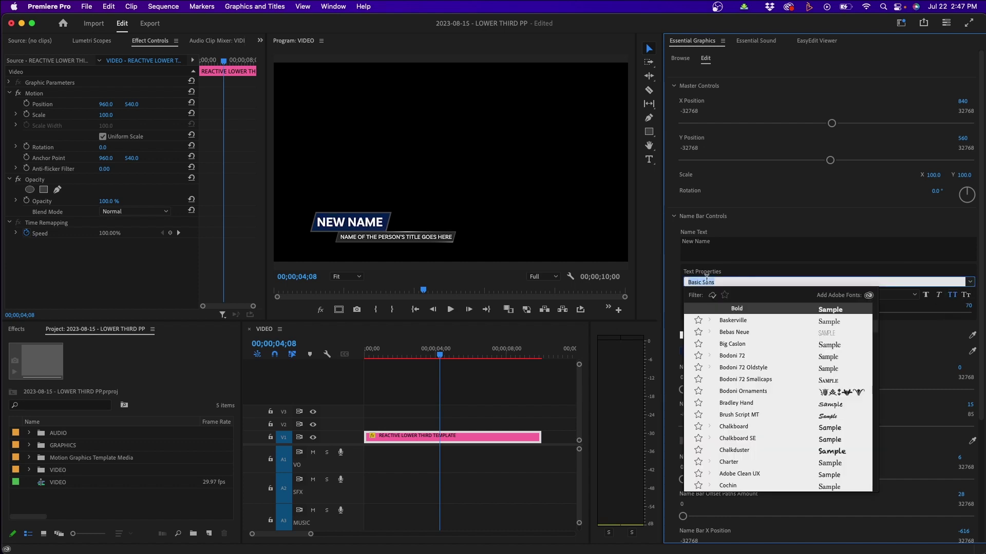
pyautogui.click(735, 332)
pyautogui.click(739, 295)
pyautogui.click(705, 340)
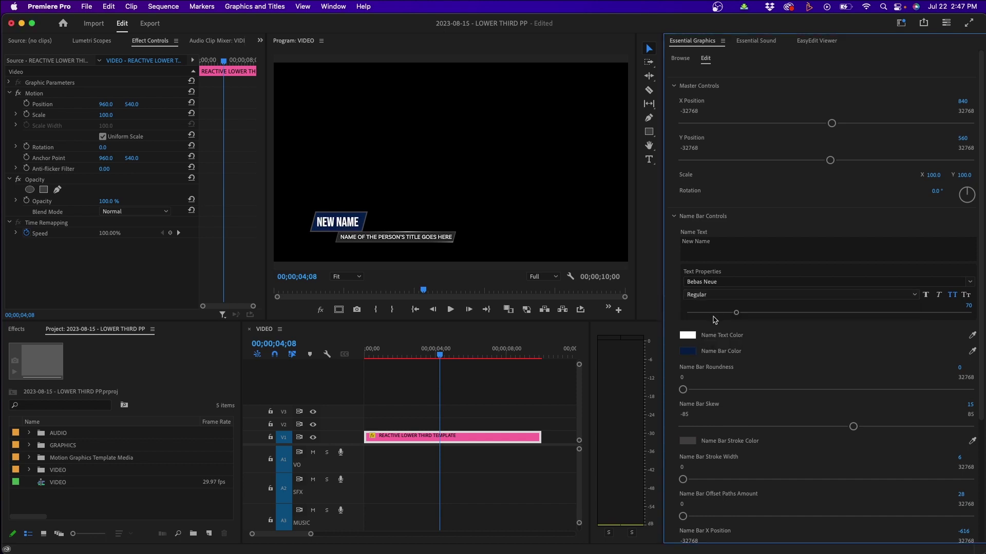
# Step: Make the name text gold and the name bar dark purple
pyautogui.click(688, 336)
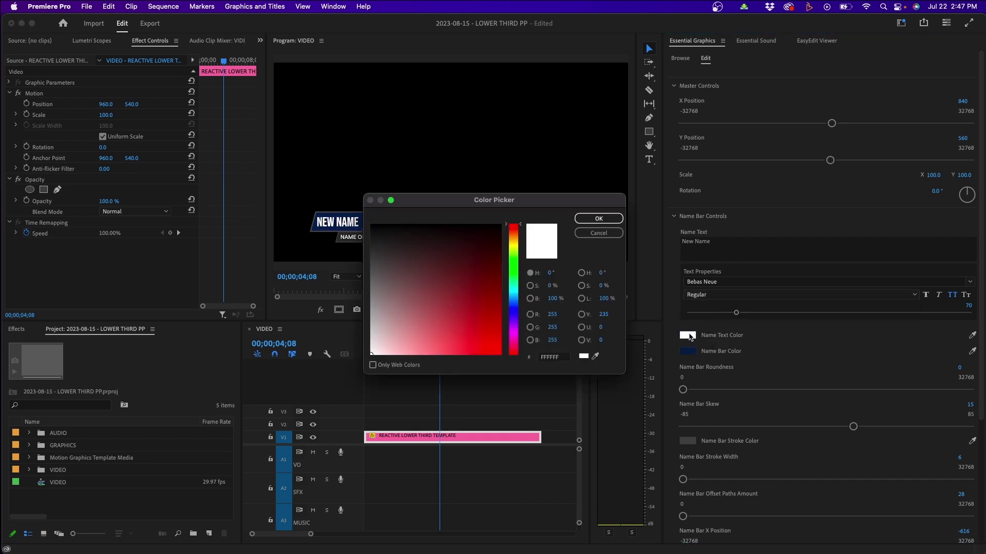
pyautogui.moveTo(513, 257); pyautogui.dragTo(513, 241)
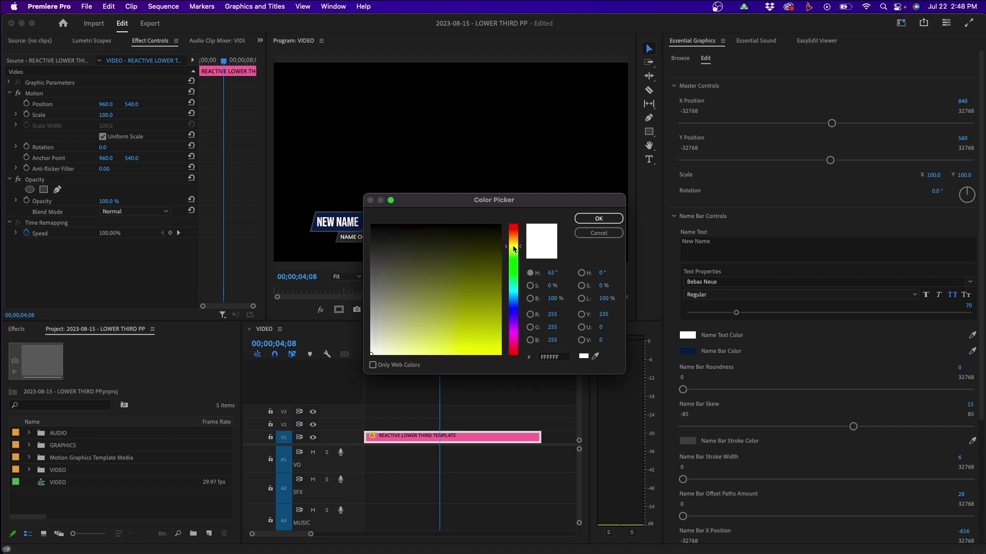
pyautogui.click(484, 307)
pyautogui.click(599, 219)
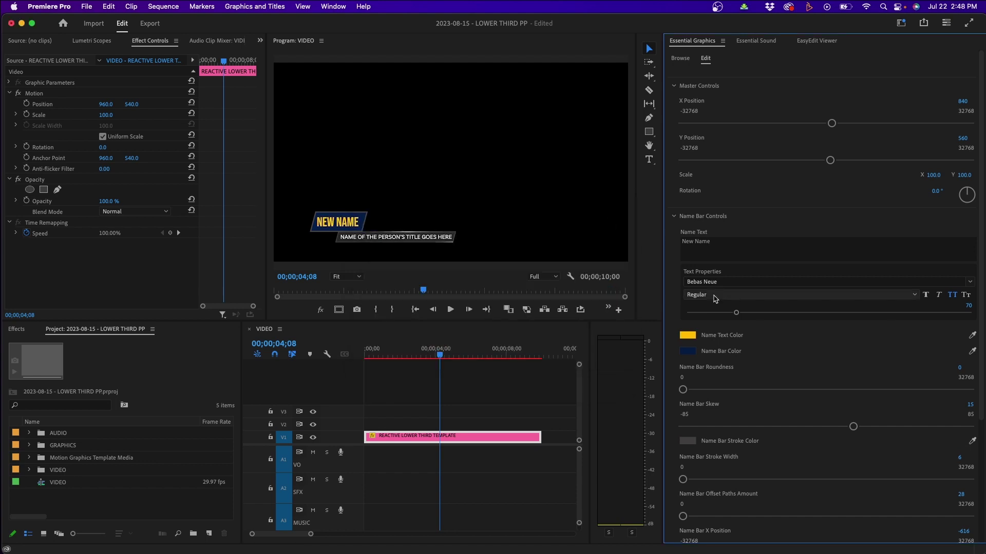
pyautogui.click(688, 352)
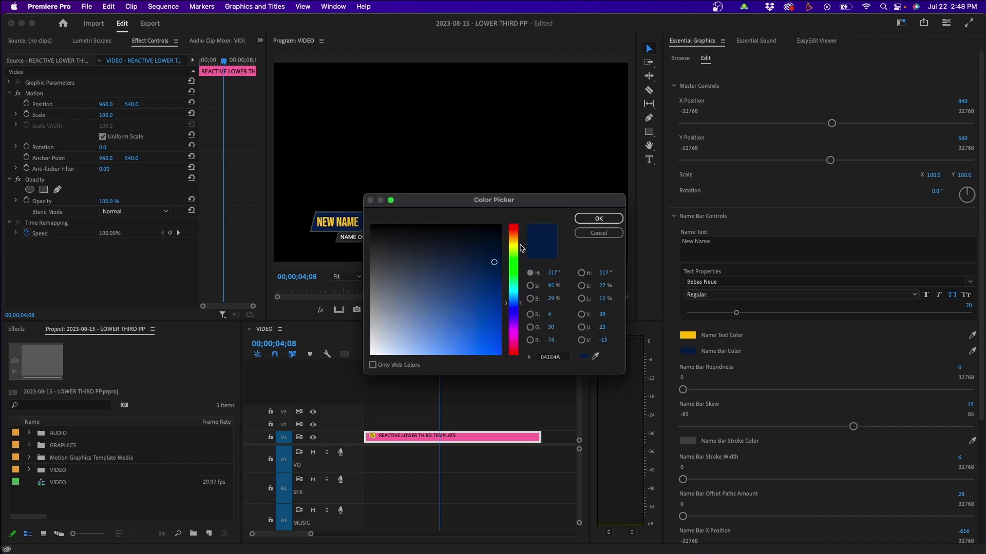
pyautogui.click(513, 341)
pyautogui.click(598, 219)
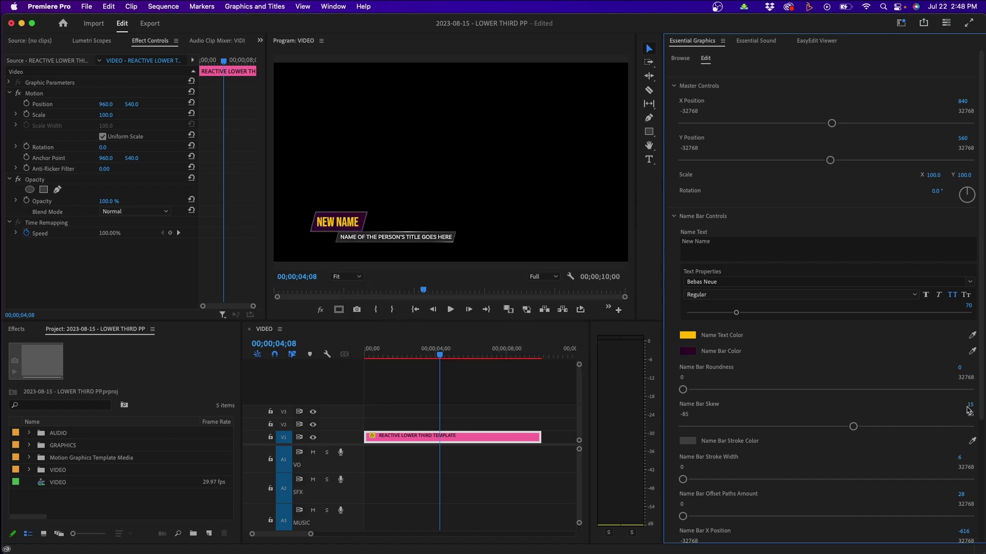
# Step: Set the name bar's Skew to 0 and Roundness to maximum (32768)
pyautogui.moveTo(969, 407); pyautogui.dragTo(964, 407)
pyautogui.moveTo(685, 388); pyautogui.dragTo(970, 390)
pyautogui.scroll(-5, 790, 433)
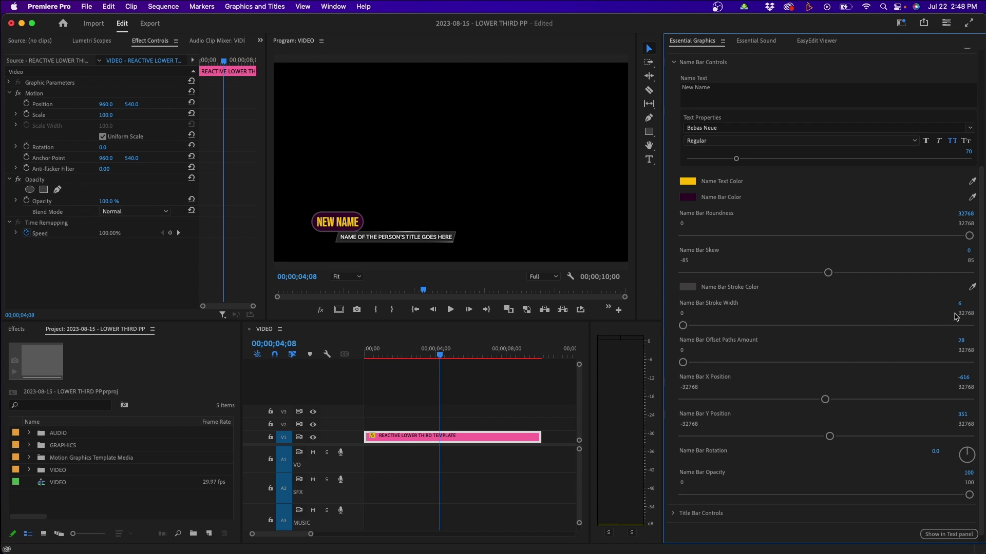
# Step: Give the name bar a gold outline with thickness 6 and offset 43
pyautogui.moveTo(959, 303); pyautogui.dragTo(964, 302)
pyautogui.click(688, 287)
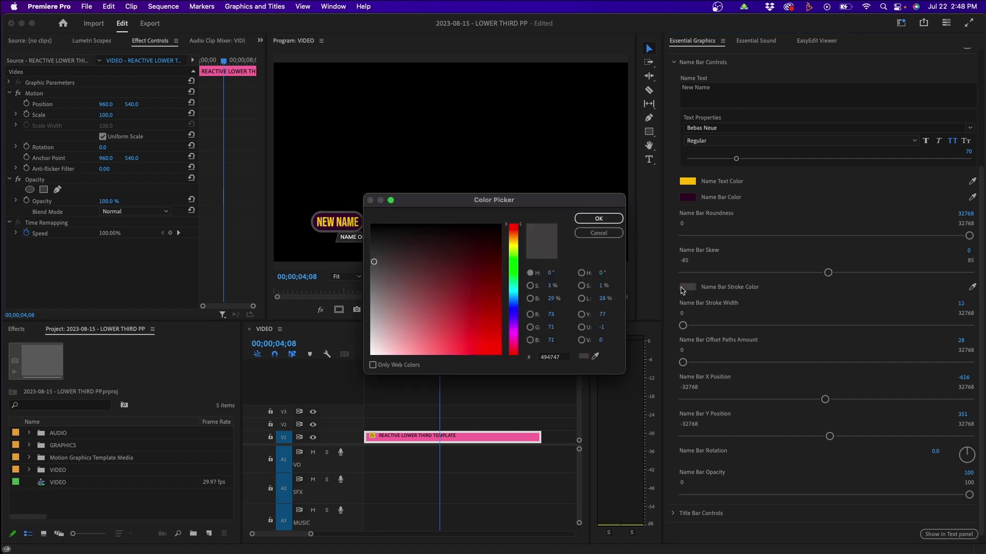
pyautogui.click(596, 355)
pyautogui.click(615, 221)
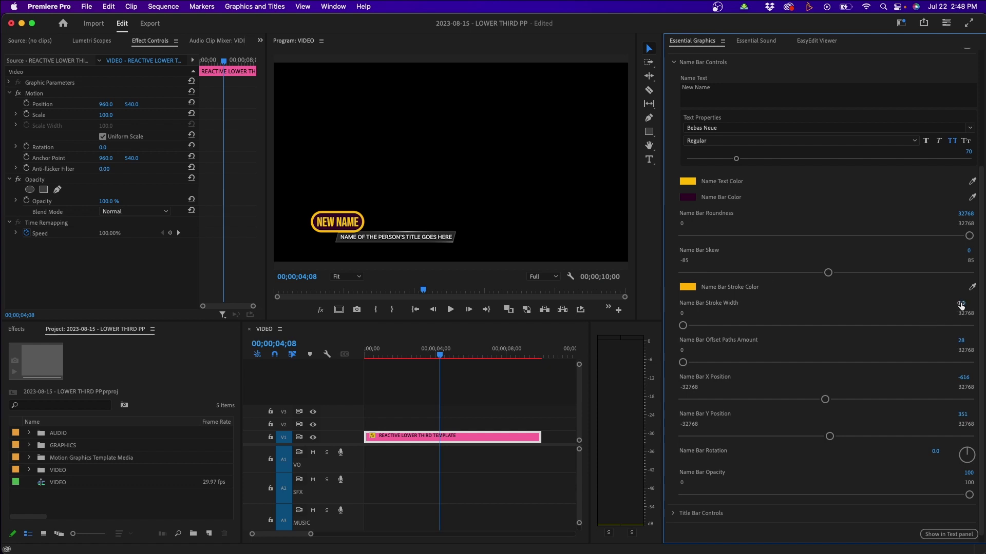
pyautogui.click(960, 304)
pyautogui.write('6')
pyautogui.press('Return')
pyautogui.moveTo(961, 340); pyautogui.dragTo(968, 340)
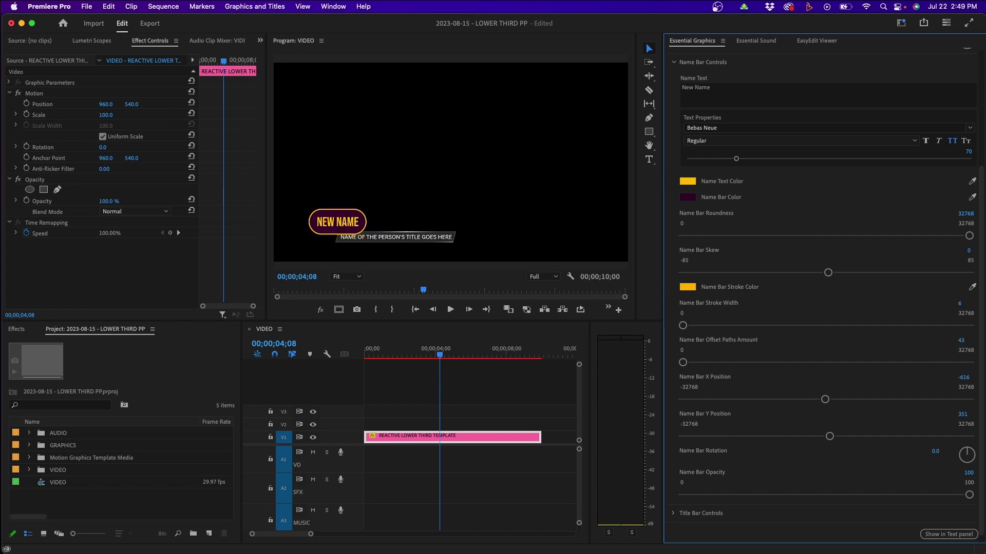
pyautogui.moveTo(969, 340); pyautogui.dragTo(972, 340)
# Step: Nudge the name pill up and right, then test the Opacity and Rotation sliders
pyautogui.moveTo(963, 414); pyautogui.dragTo(972, 415)
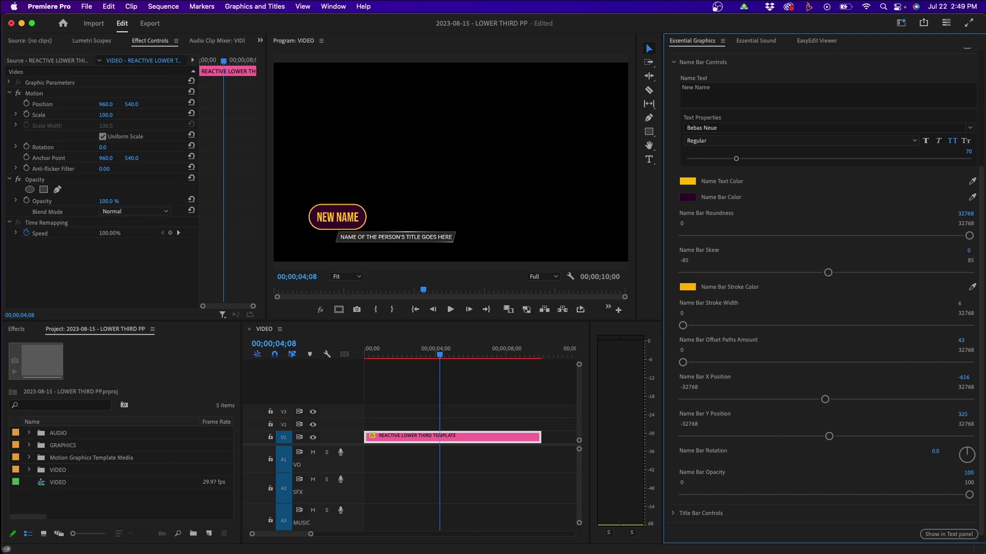
pyautogui.moveTo(963, 379); pyautogui.dragTo(972, 379)
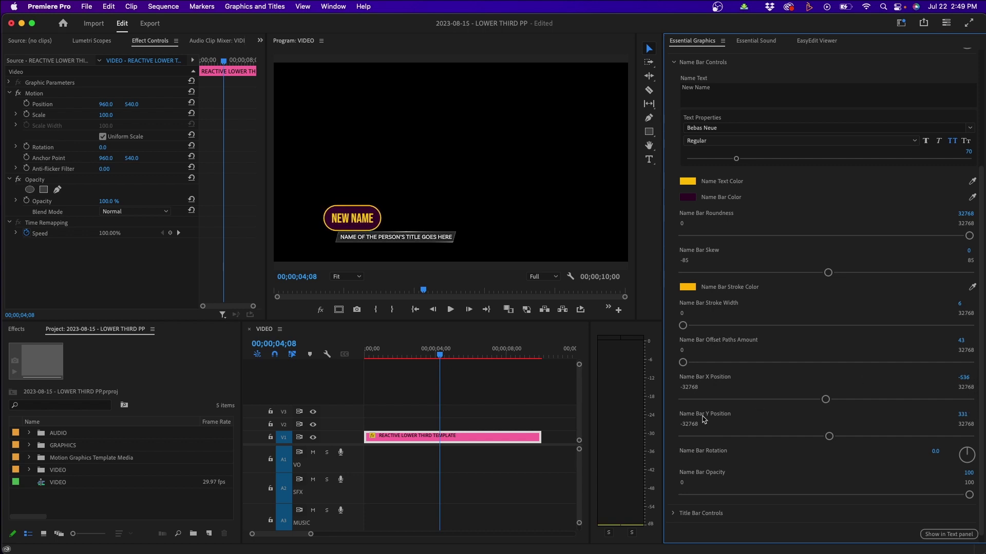
pyautogui.scroll(-1, 723, 450)
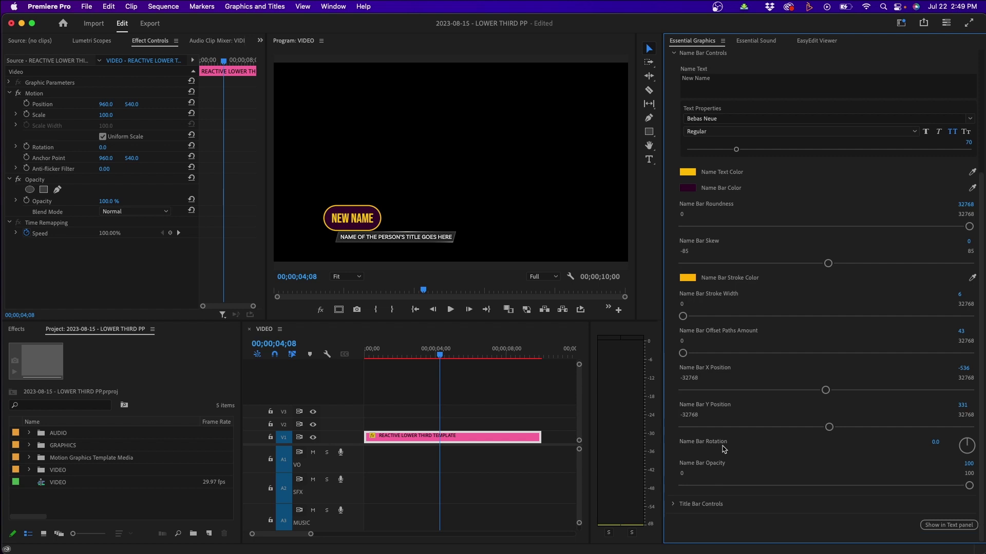
pyautogui.moveTo(969, 485); pyautogui.dragTo(970, 467)
pyautogui.moveTo(938, 442)
pyautogui.mouseDown()
pyautogui.moveTo(916, 442)
pyautogui.moveTo(963, 442)
pyautogui.mouseUp()
# Step: Reset name bar rotation to 0 and change the title text to 'Title Goes Here'
pyautogui.click(701, 504)
pyautogui.scroll(-3, 762, 373)
pyautogui.click(762, 376)
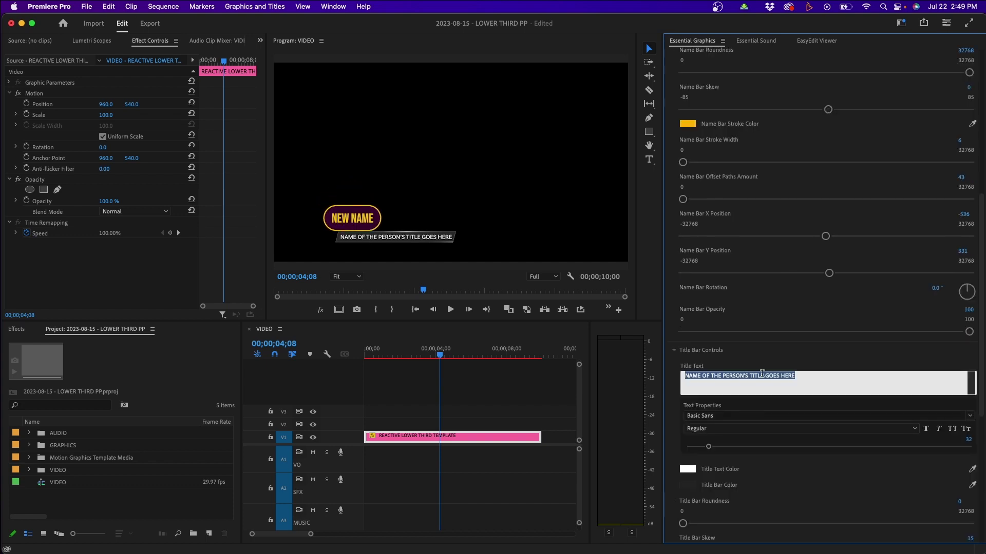
pyautogui.write('Title Goes Here')
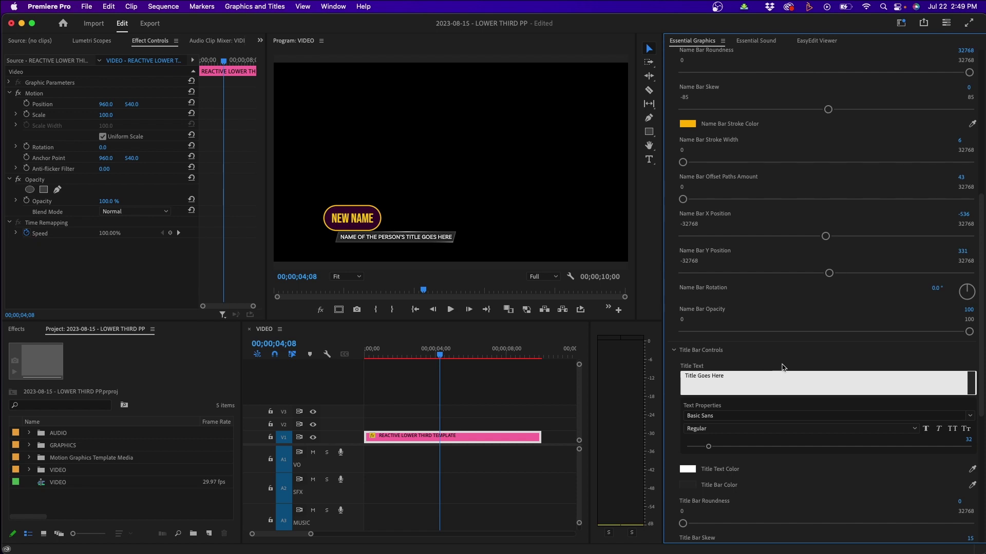
pyautogui.click(781, 361)
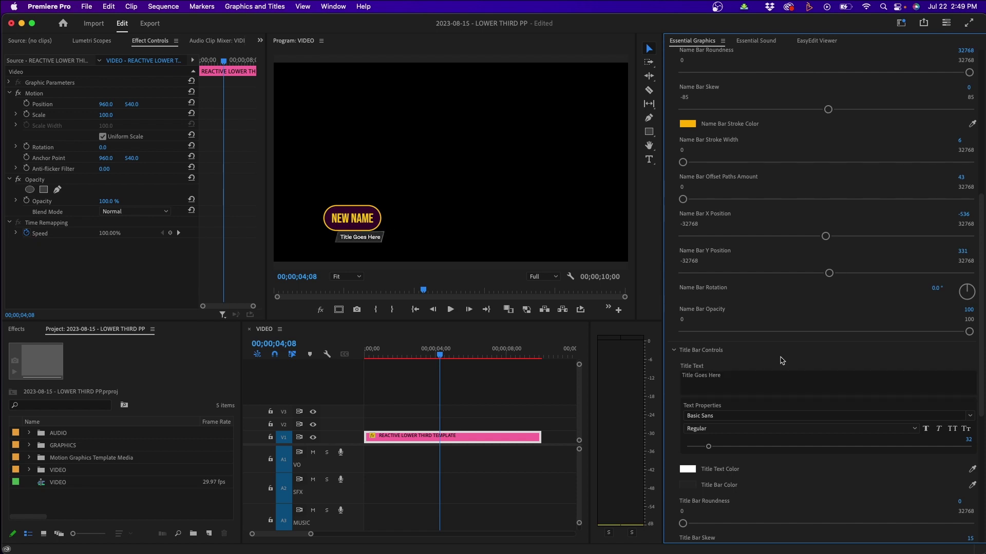
# Step: Set the title font to Bebas Neue Bold at size 40
pyautogui.click(790, 417)
pyautogui.write('bab')
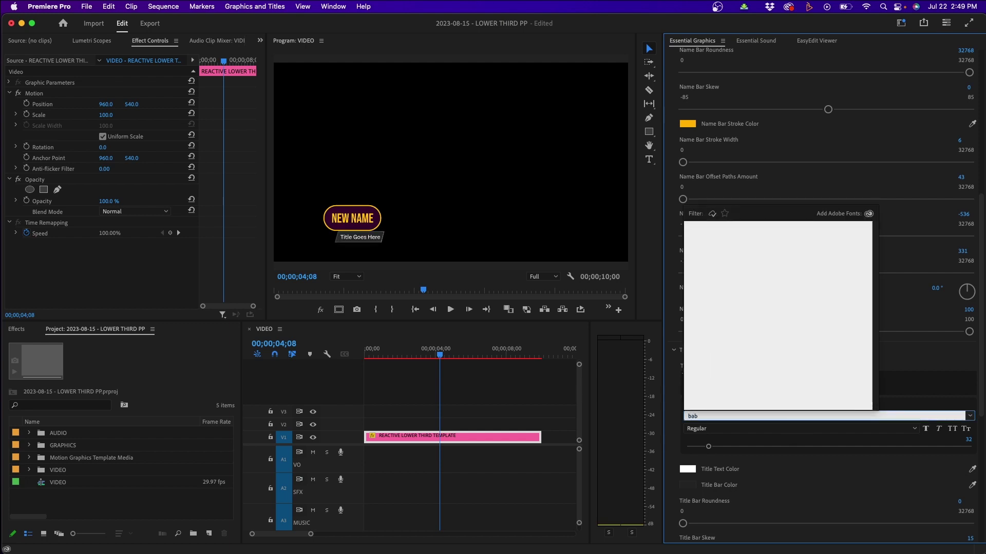
pyautogui.press('Return')
pyautogui.moveTo(708, 446); pyautogui.dragTo(727, 447)
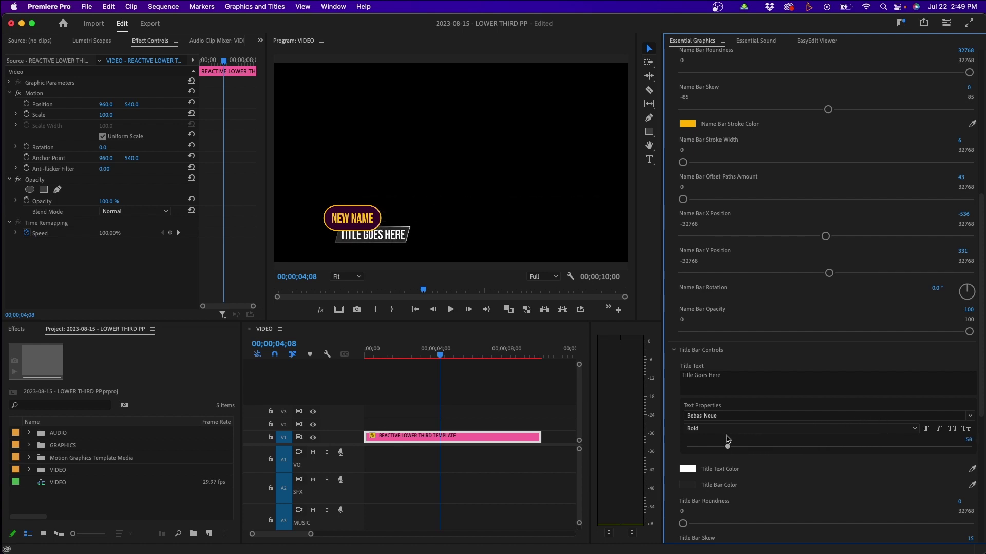
pyautogui.moveTo(727, 446); pyautogui.dragTo(714, 446)
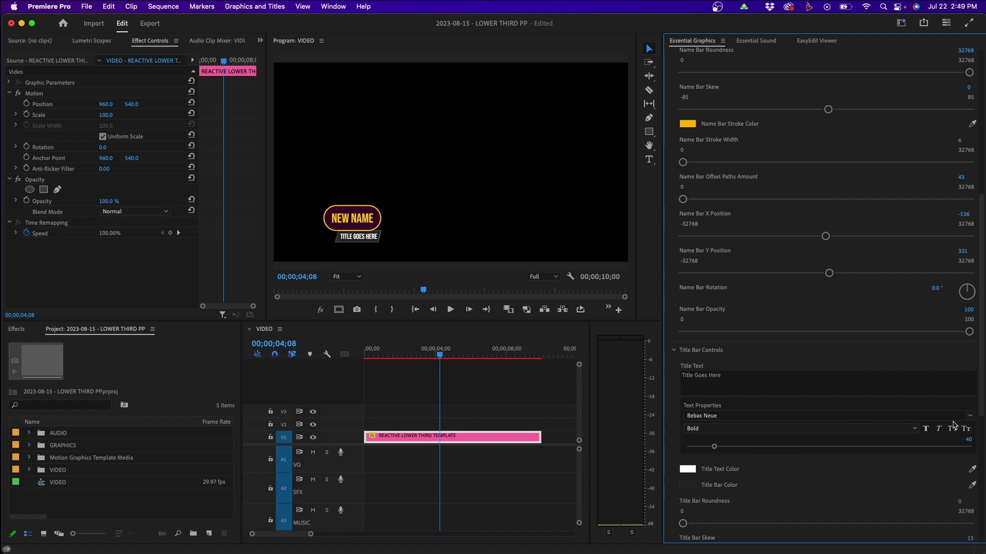
# Step: Make the title bar gold (FFB800) and the title text dark purple
pyautogui.scroll(-2, 721, 479)
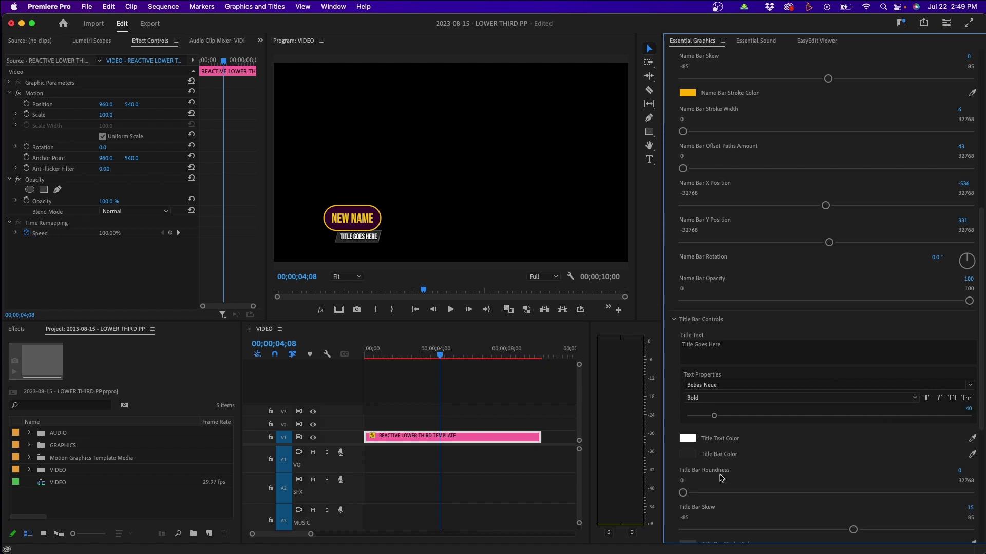
pyautogui.scroll(-1, 722, 479)
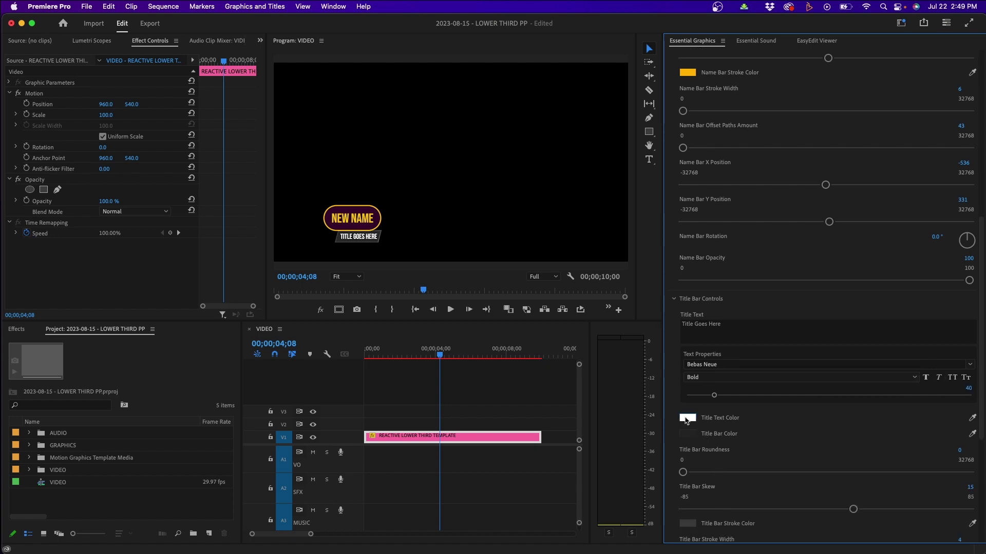
pyautogui.click(688, 435)
pyautogui.tripleClick(595, 360)
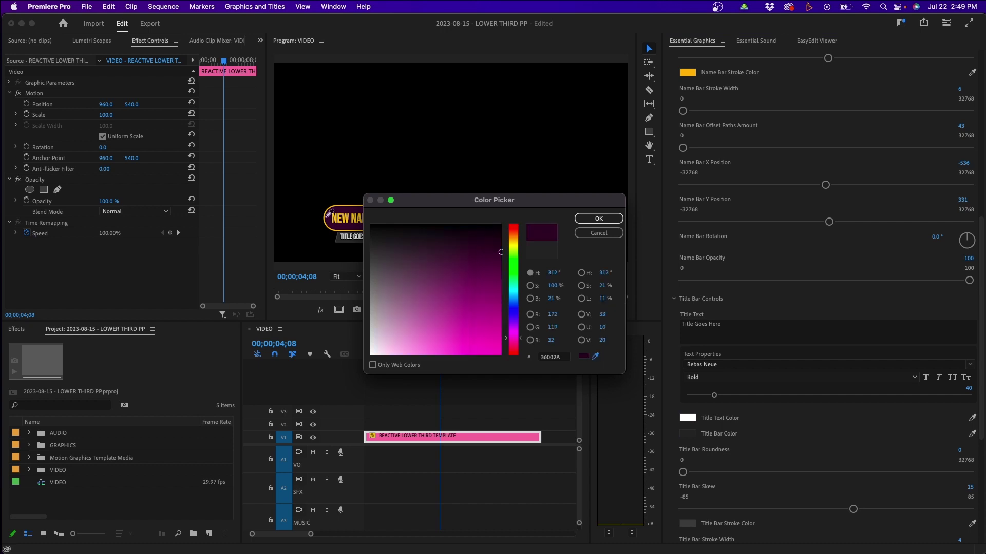
pyautogui.write('FFB800')
pyautogui.click(594, 218)
pyautogui.click(687, 419)
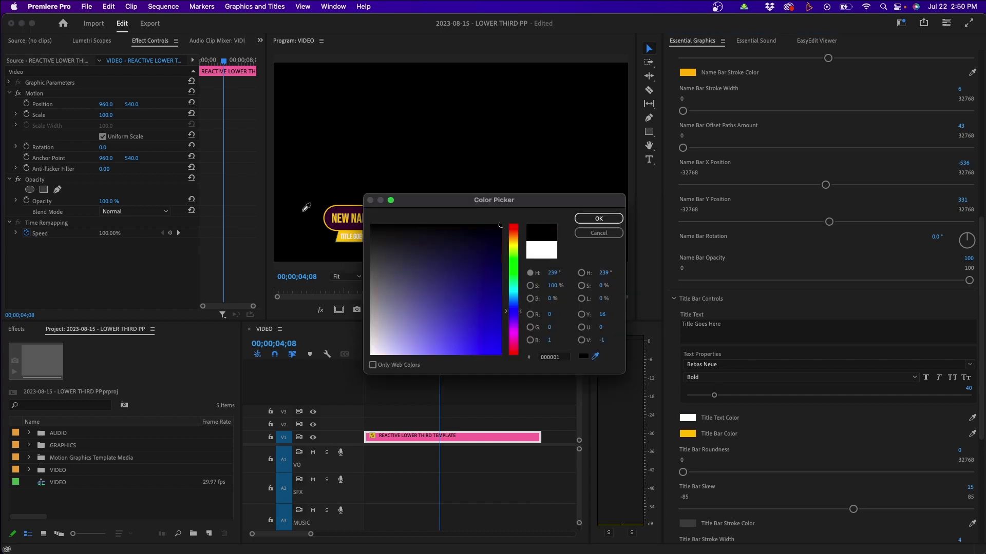
pyautogui.click(583, 216)
# Step: Set the title bar's Skew to 0 and Roundness to maximum
pyautogui.scroll(-2, 821, 359)
pyautogui.press('Return')
pyautogui.moveTo(959, 399); pyautogui.dragTo(971, 401)
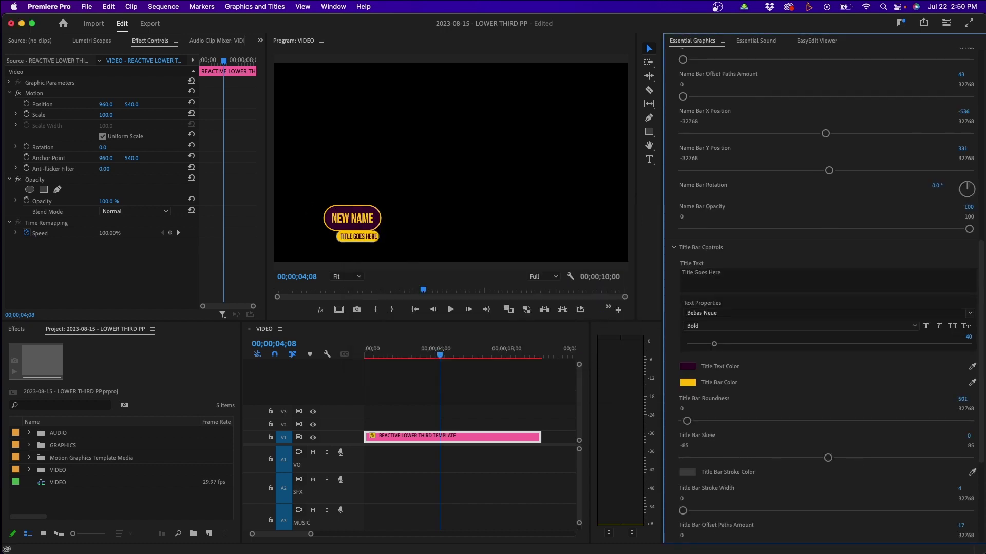
pyautogui.scroll(-5, 688, 360)
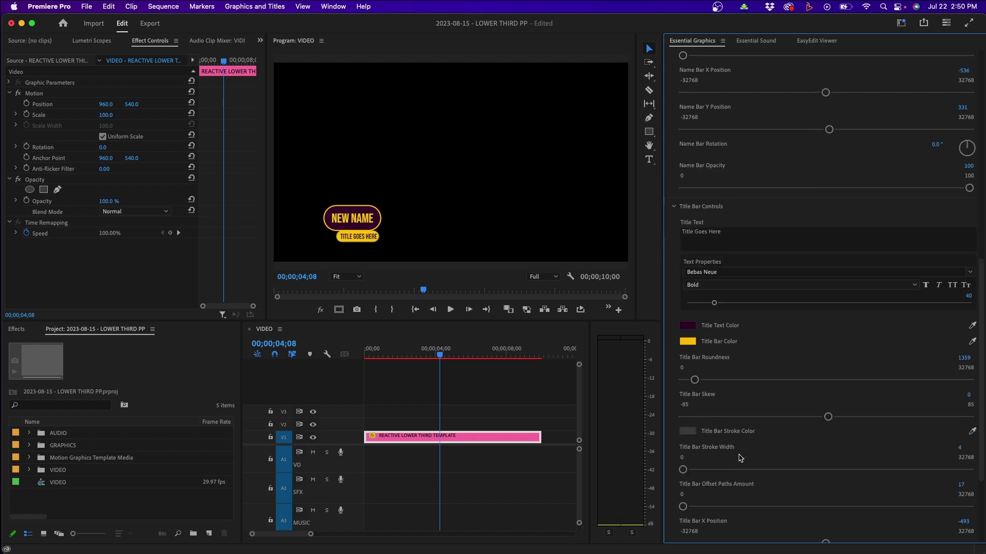
# Step: Give the title bar a dark purple outline with width 12 and offset 26
pyautogui.click(688, 298)
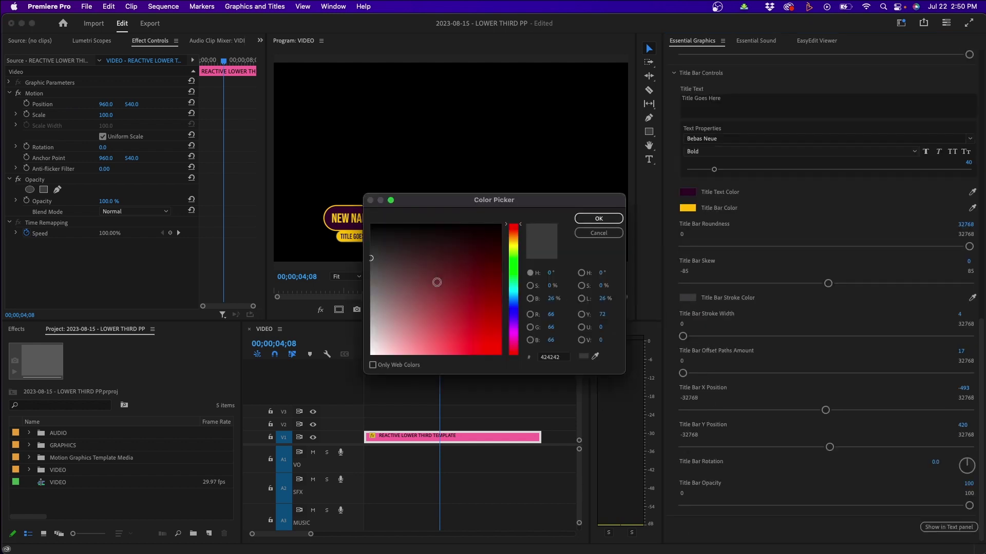
pyautogui.click(594, 358)
pyautogui.click(687, 192)
pyautogui.click(599, 218)
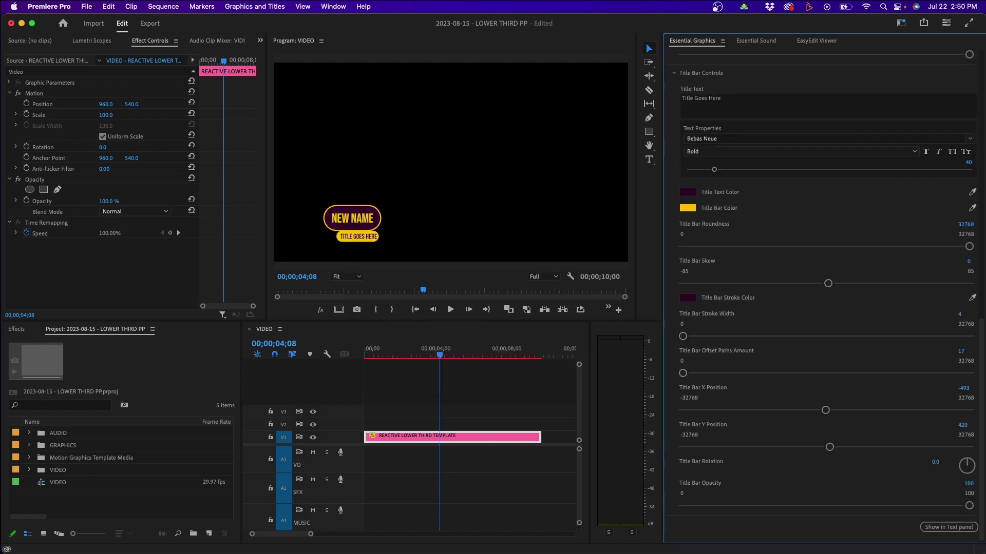
pyautogui.moveTo(961, 314); pyautogui.dragTo(962, 318)
pyautogui.moveTo(964, 352); pyautogui.dragTo(970, 352)
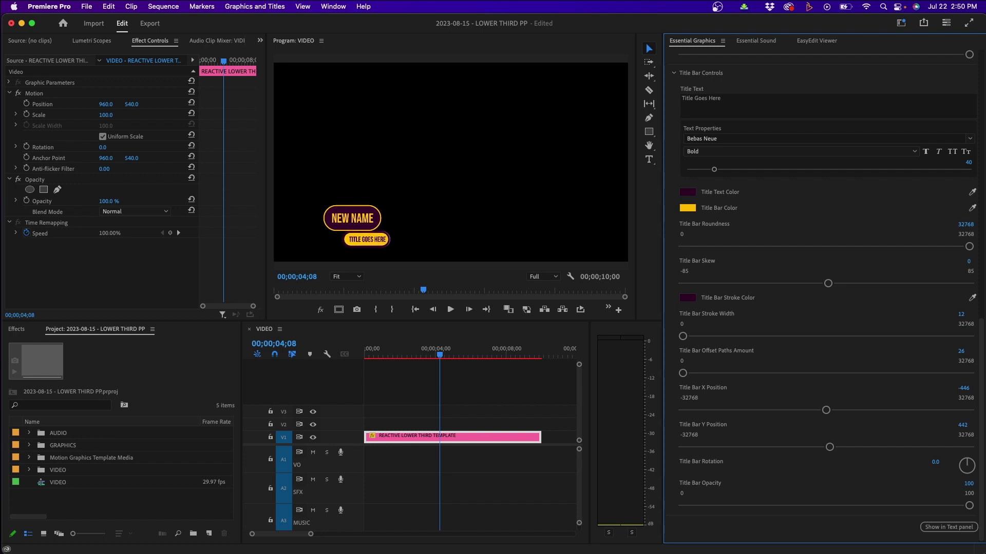
# Step: Scale the lower third to 154% and move it to Y Position 313, X Position 986
pyautogui.scroll(10, 740, 383)
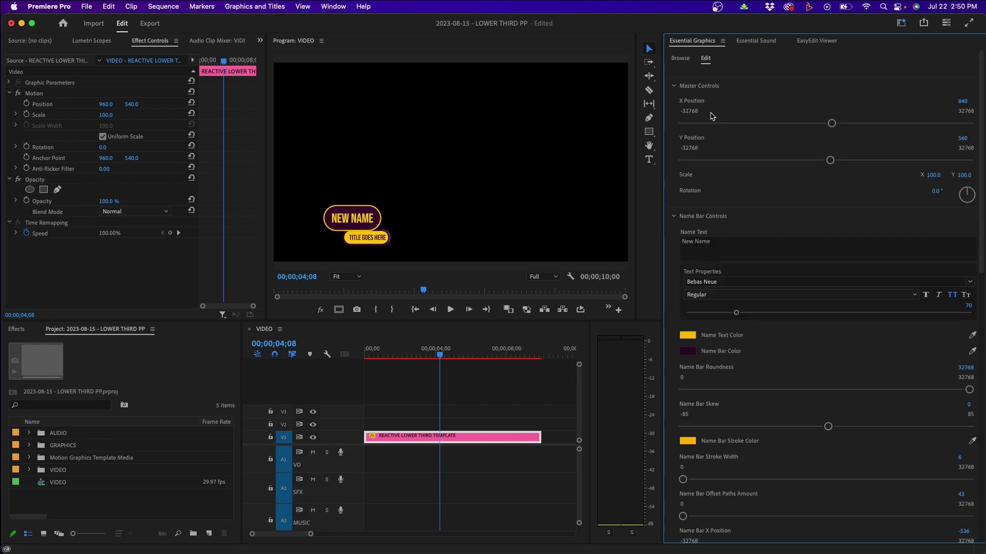
pyautogui.moveTo(934, 176); pyautogui.dragTo(937, 170)
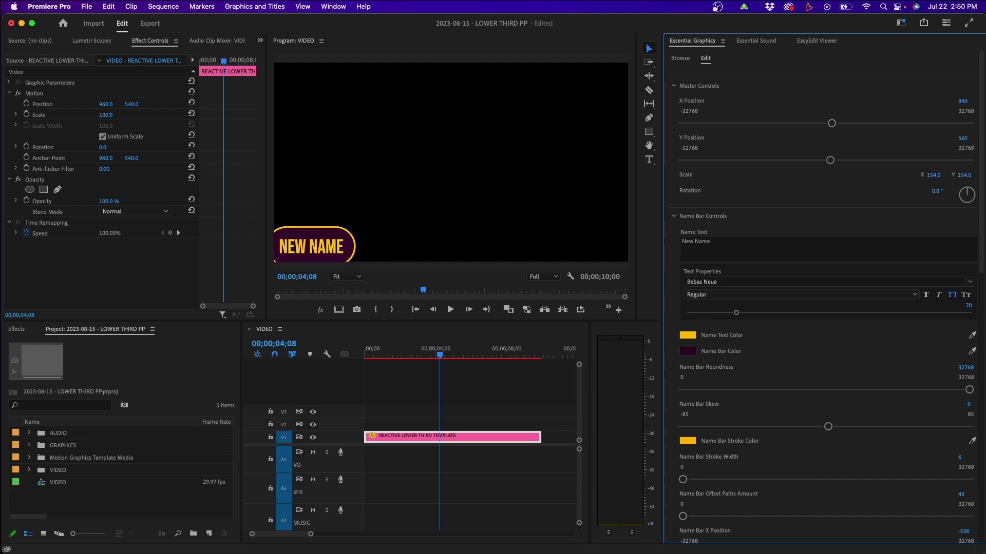
pyautogui.moveTo(963, 138); pyautogui.dragTo(942, 138)
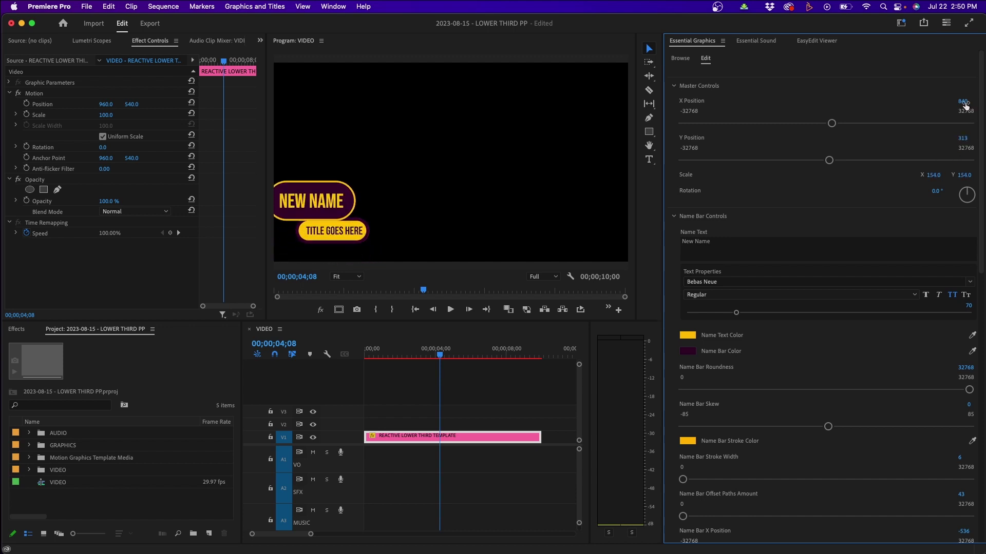
pyautogui.moveTo(963, 102); pyautogui.dragTo(980, 101)
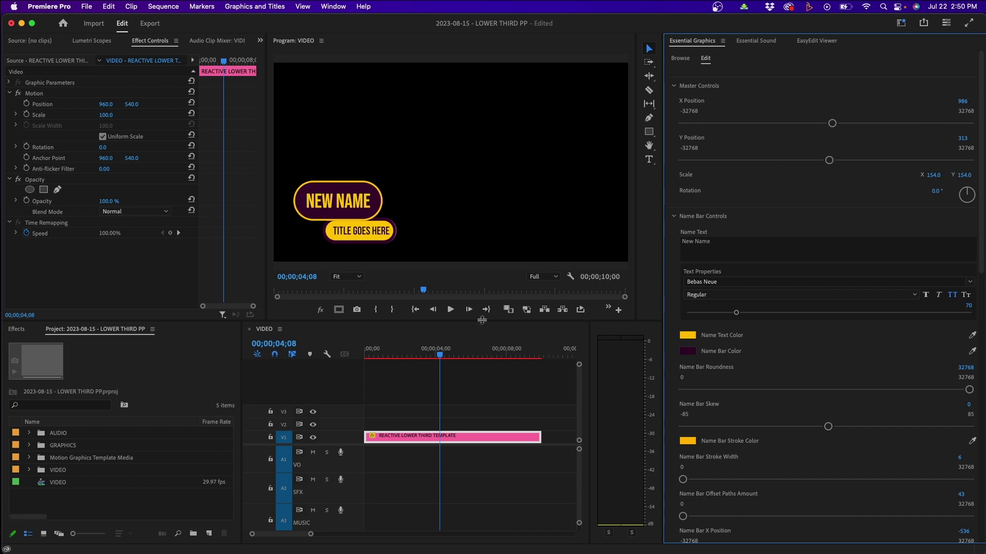
# Step: Deselect the clip and replay the lower-third animation from the start
pyautogui.click(418, 374)
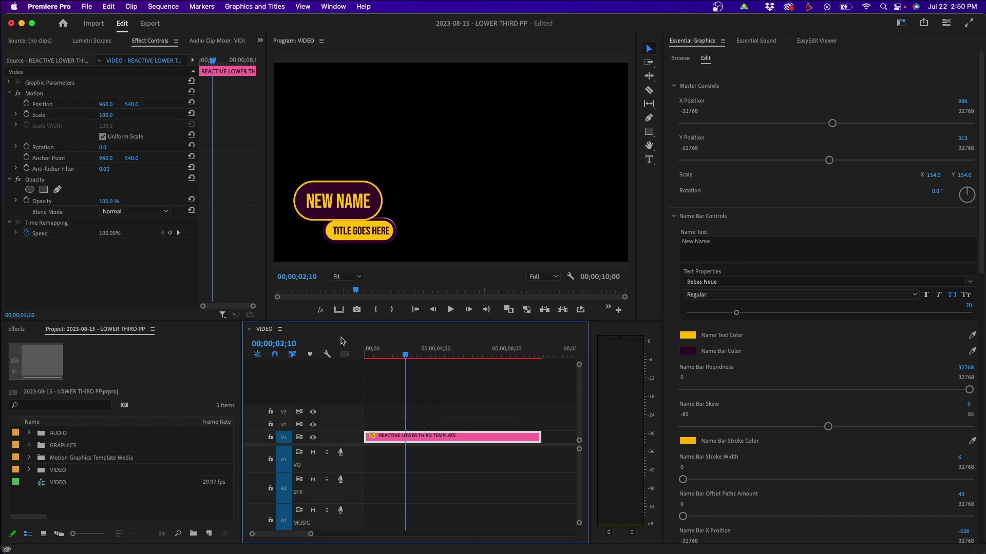
pyautogui.press('Home')
pyautogui.press('space')
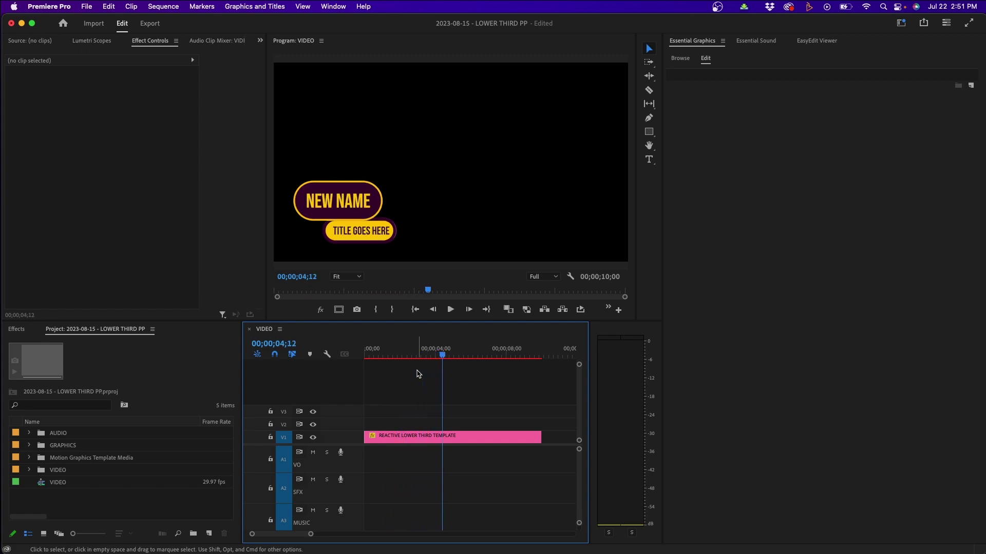
# Step: Extend the lower-third clip much longer and preview the lengthened animation
pyautogui.press('-')
pyautogui.press('-')
pyautogui.press('-')
pyautogui.press('-')
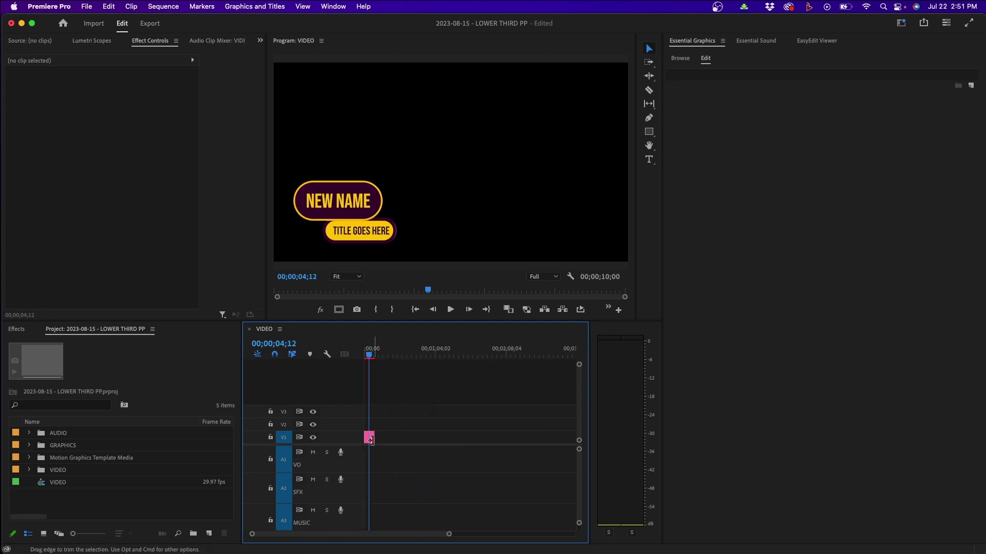
pyautogui.moveTo(371, 437)
pyautogui.mouseDown()
pyautogui.moveTo(454, 427)
pyautogui.moveTo(491, 435)
pyautogui.mouseUp()
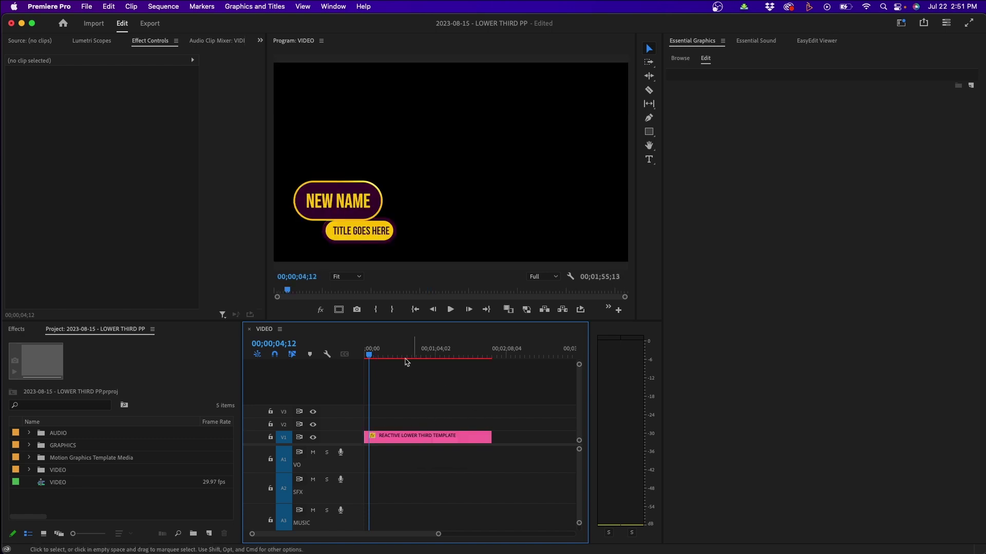
pyautogui.moveTo(370, 352)
pyautogui.mouseDown()
pyautogui.moveTo(430, 350)
pyautogui.moveTo(395, 352)
pyautogui.moveTo(477, 369)
pyautogui.mouseUp()
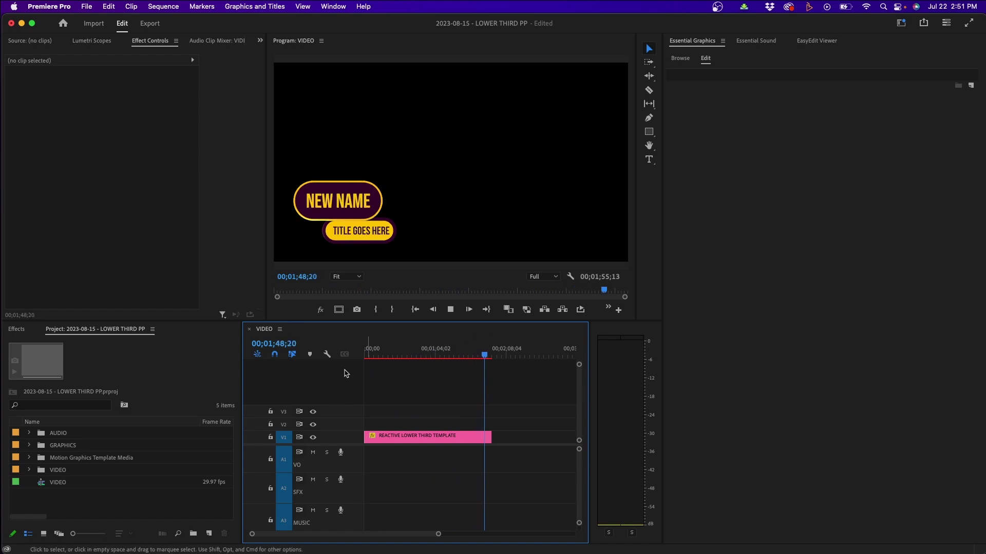
pyautogui.press('=')
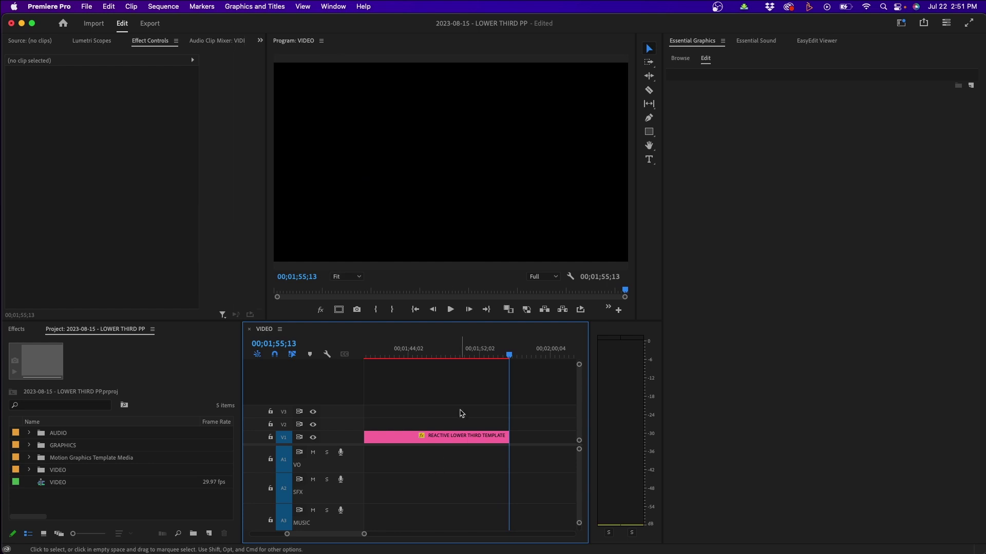
pyautogui.press('-')
pyautogui.press('-')
pyautogui.press('-')
pyautogui.press('-')
pyautogui.press('Home')
pyautogui.press('\\')
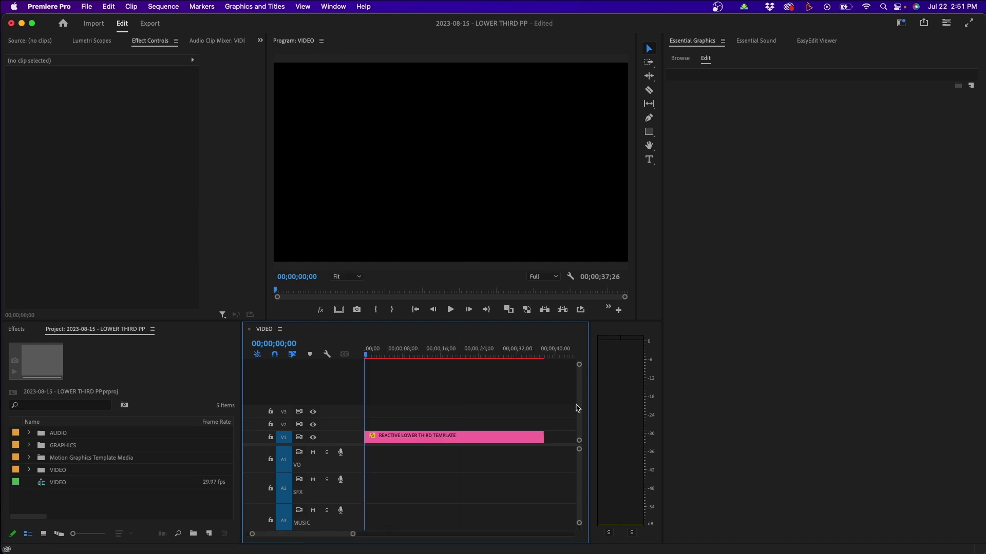
# Step: Trim the clip to a few seconds, play it, then lengthen it to about 19 seconds
pyautogui.moveTo(543, 436); pyautogui.dragTo(469, 427)
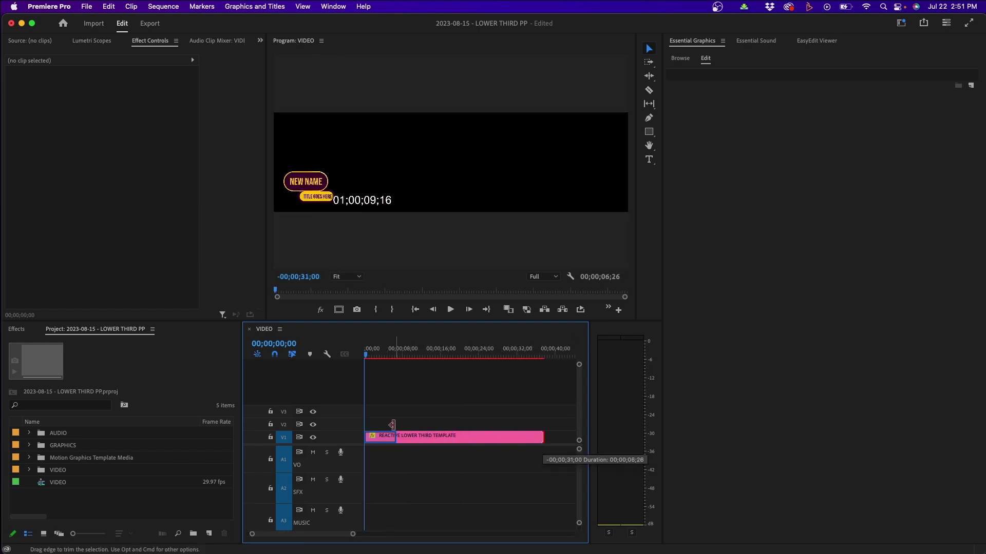
pyautogui.moveTo(381, 424); pyautogui.dragTo(380, 424)
pyautogui.press('space')
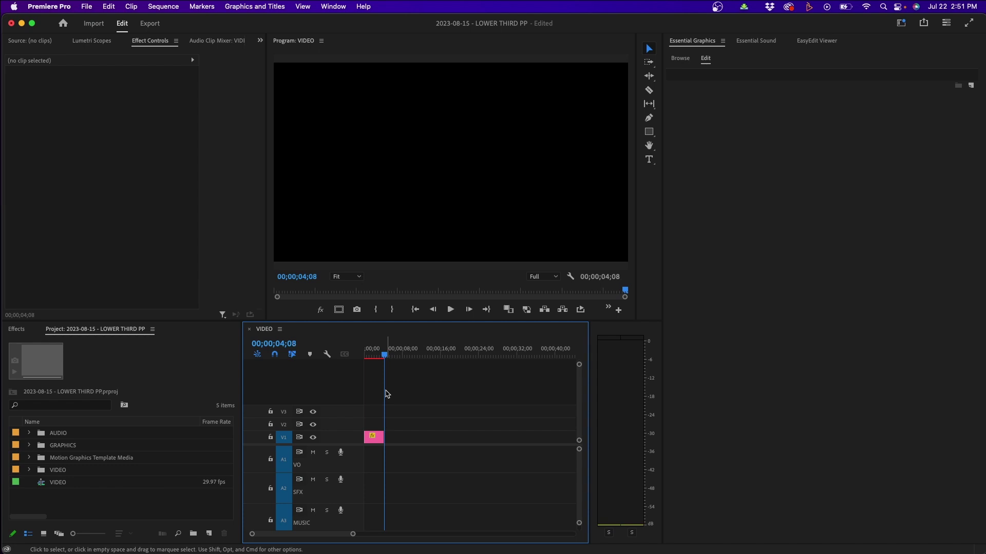
pyautogui.moveTo(384, 438); pyautogui.dragTo(453, 442)
pyautogui.moveTo(421, 354); pyautogui.dragTo(443, 355)
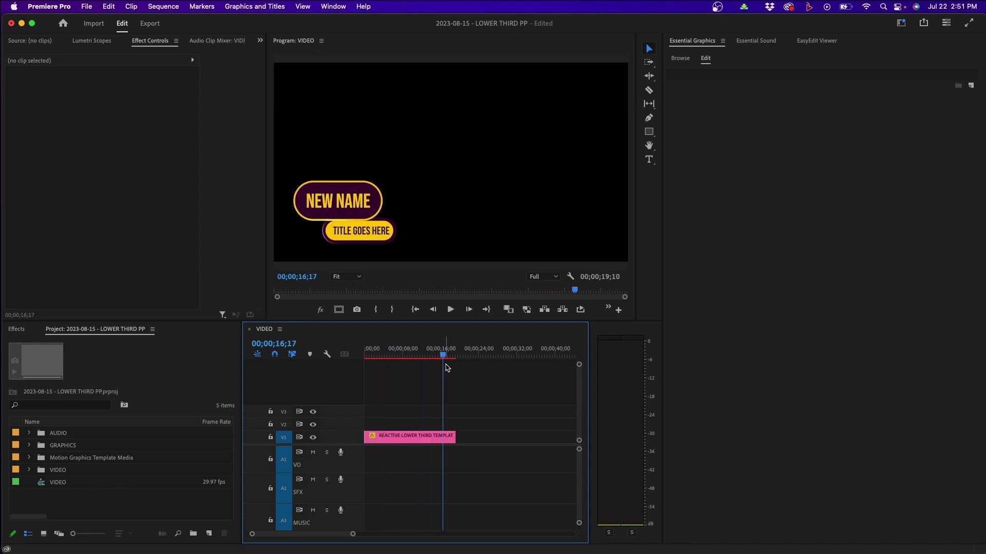